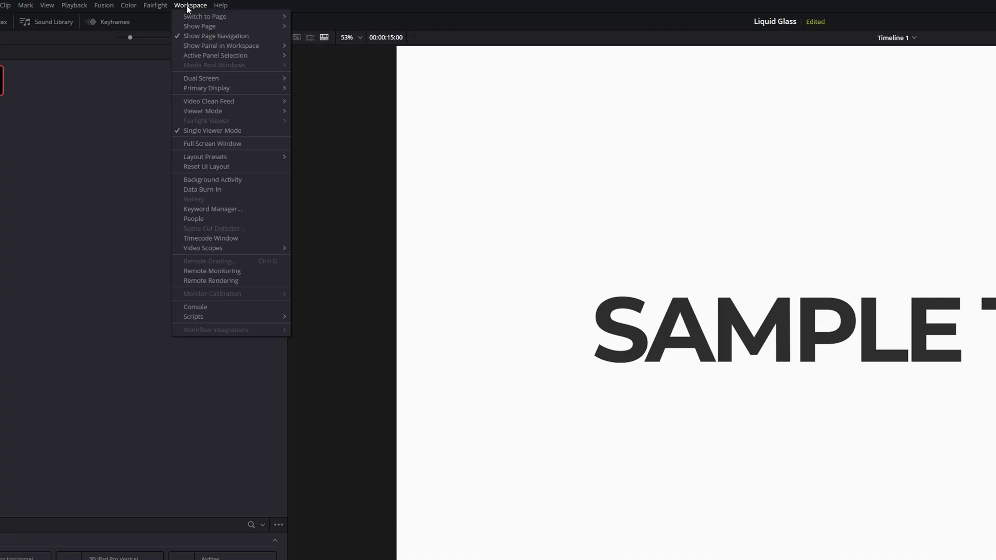
Open the Reactor package manager from Workspace > Scripts > Comp > Reactor.
mouse_move(220, 316)
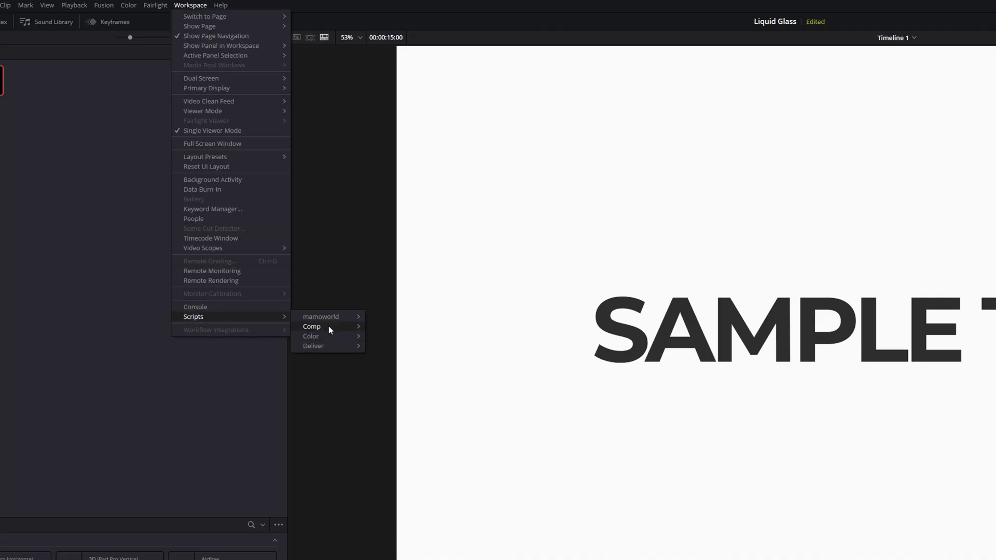
mouse_move(329, 325)
mouse_move(386, 338)
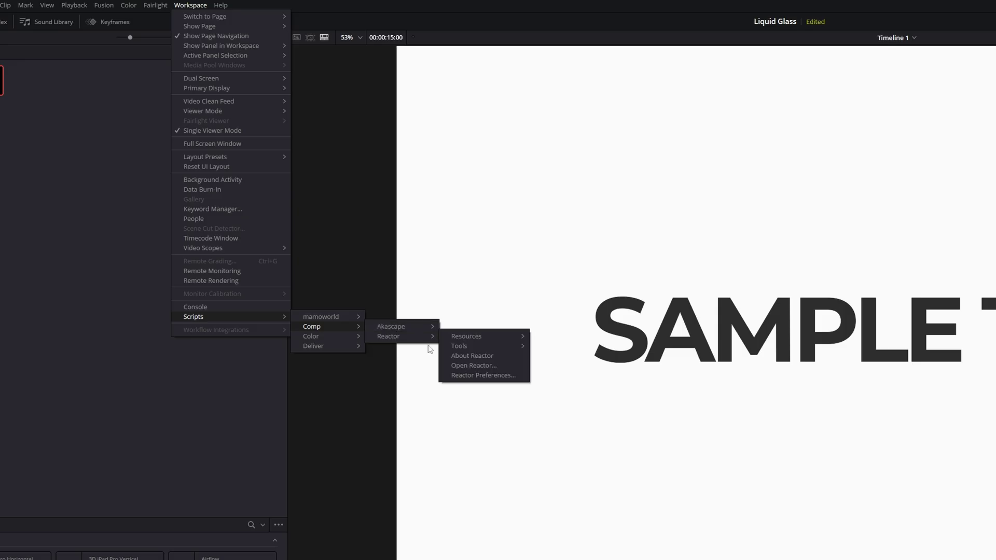
click(485, 367)
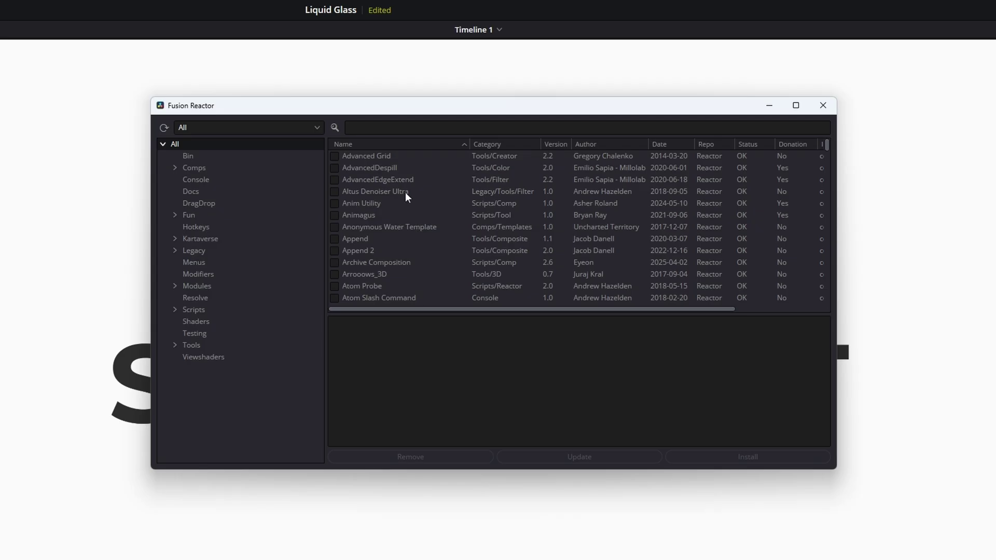
Browse the Reactor package list and select ChromaticDisplacement.
scroll(549, 226, down, 20)
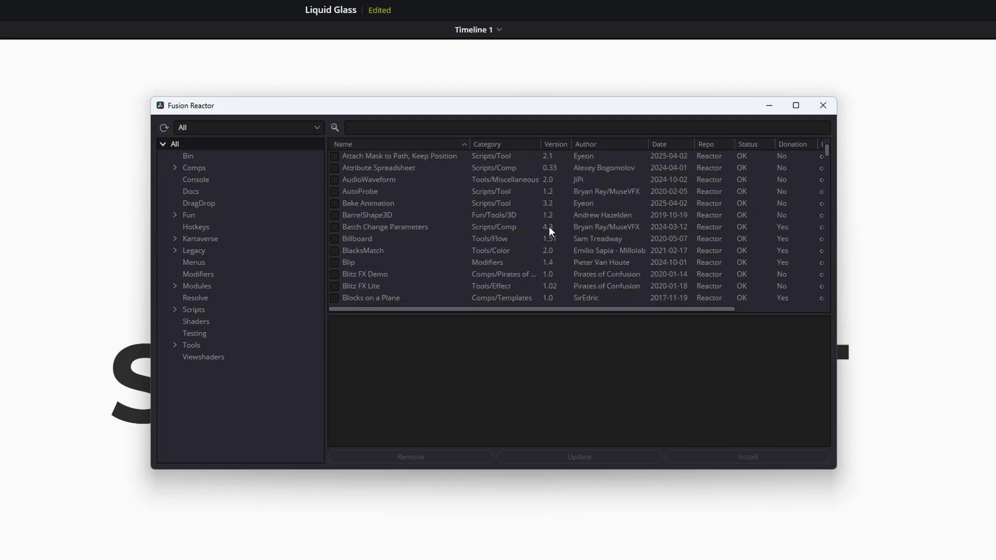
scroll(597, 236, down, 20)
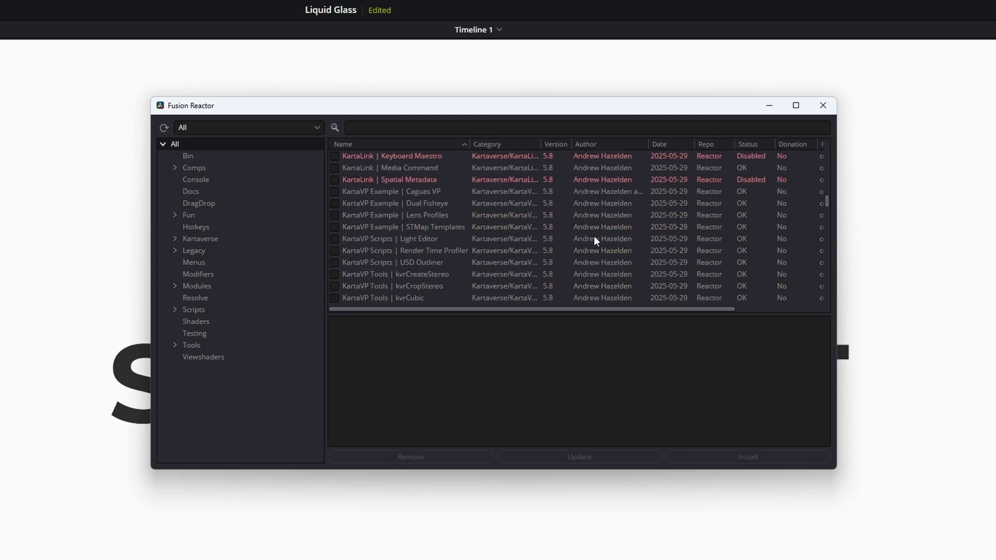
scroll(588, 236, up, 20)
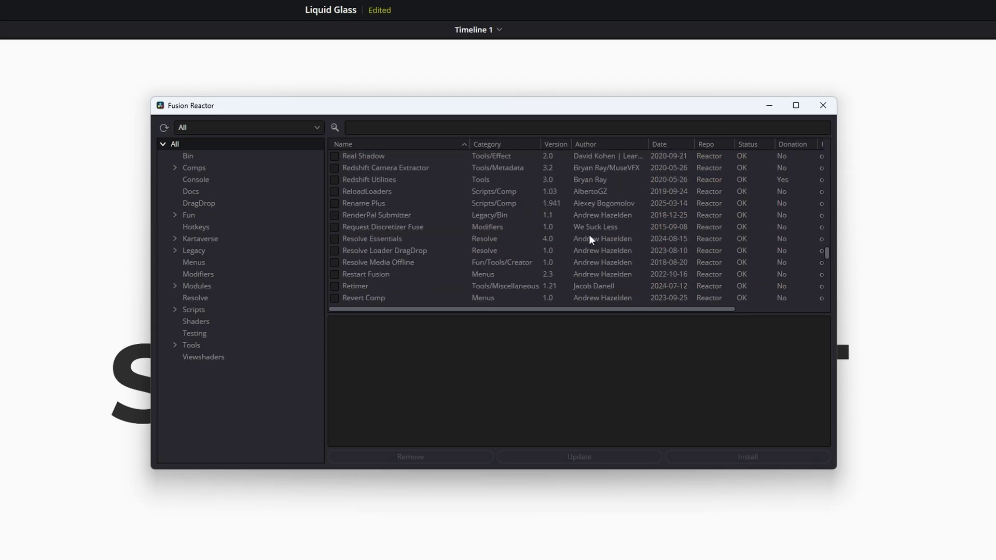
click(424, 252)
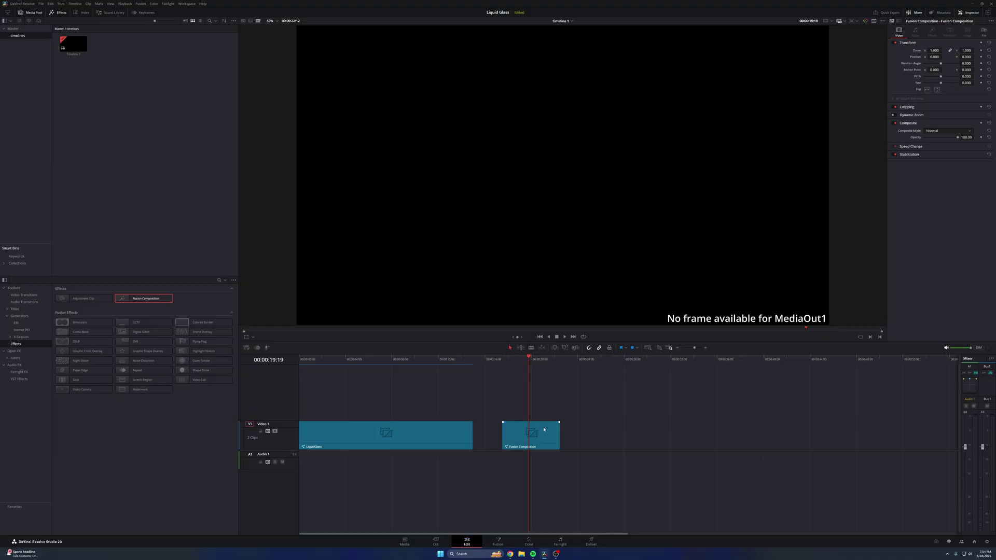
Bring up the context menu of the Fusion Composition clip on Timeline 1.
right_click(543, 432)
Add a #e7e7e7 light grey Background into MediaOut1 and merge a Text1 node over it.
click(571, 501)
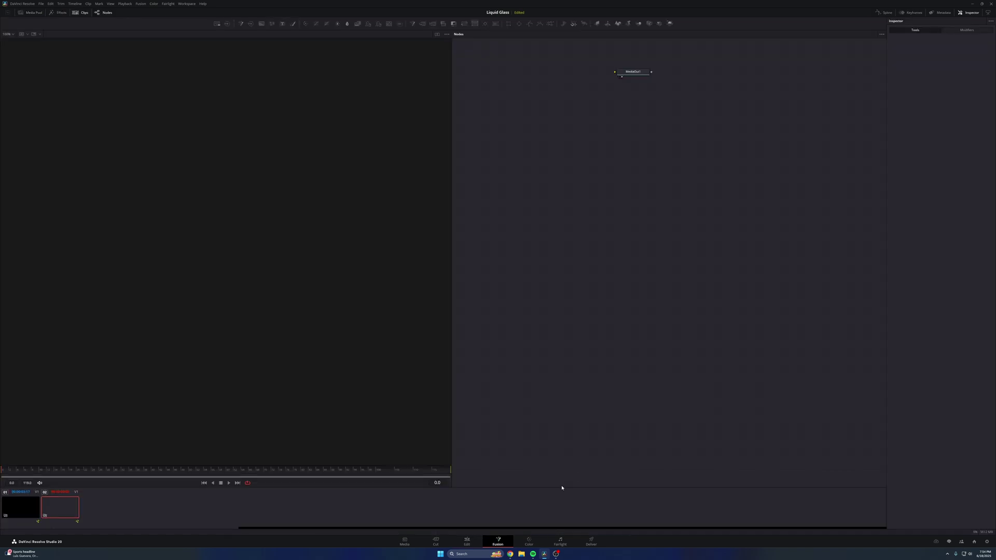
drag(261, 23, 655, 424)
click(941, 93)
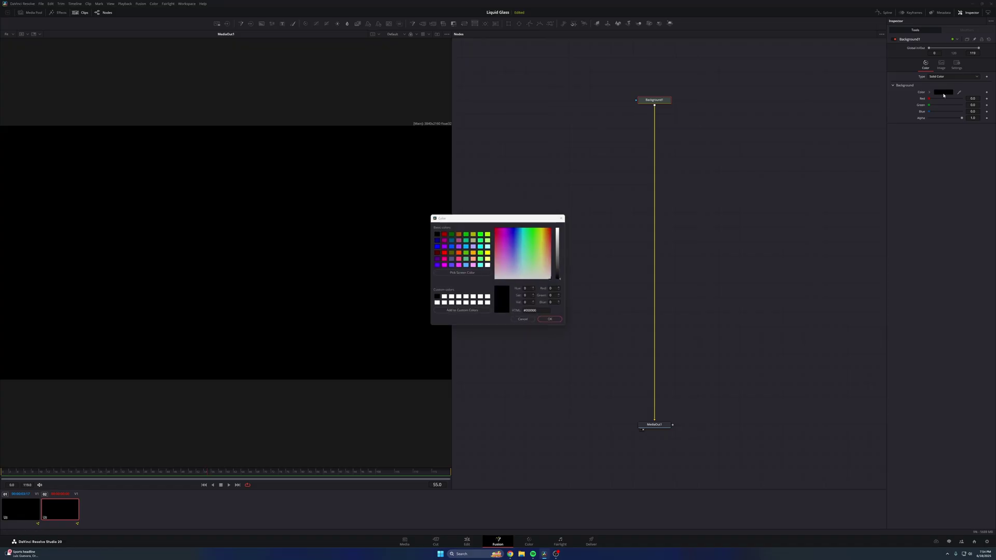
drag(558, 262, 559, 233)
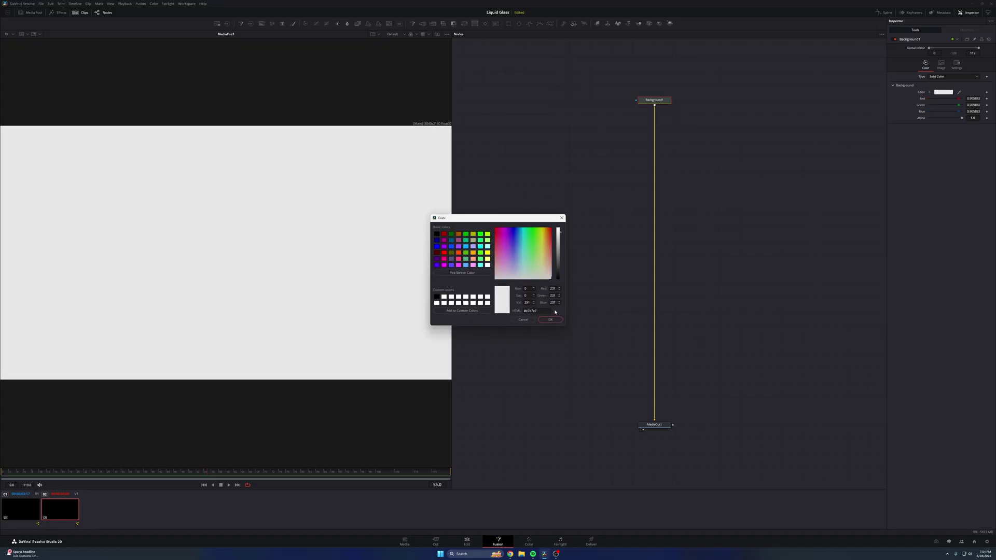
click(550, 321)
drag(423, 24, 784, 158)
drag(282, 24, 784, 158)
Set the text font to Montserrat and its colour to black.
click(963, 121)
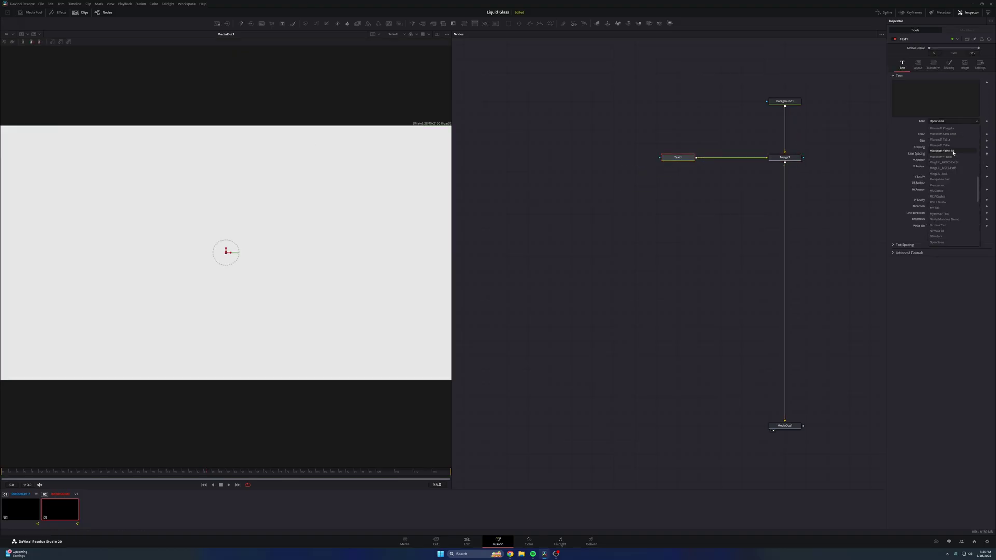
click(950, 185)
click(942, 135)
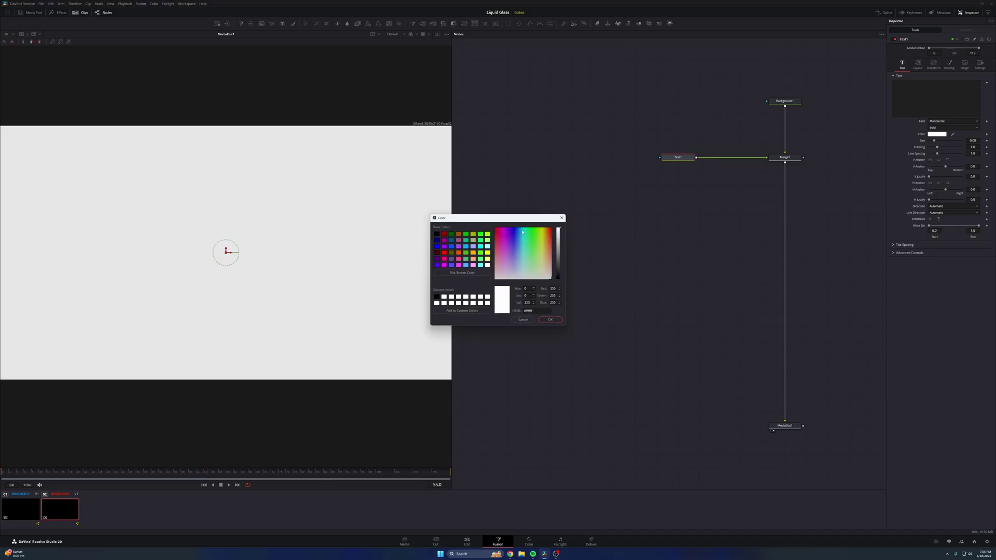
drag(558, 267, 559, 295)
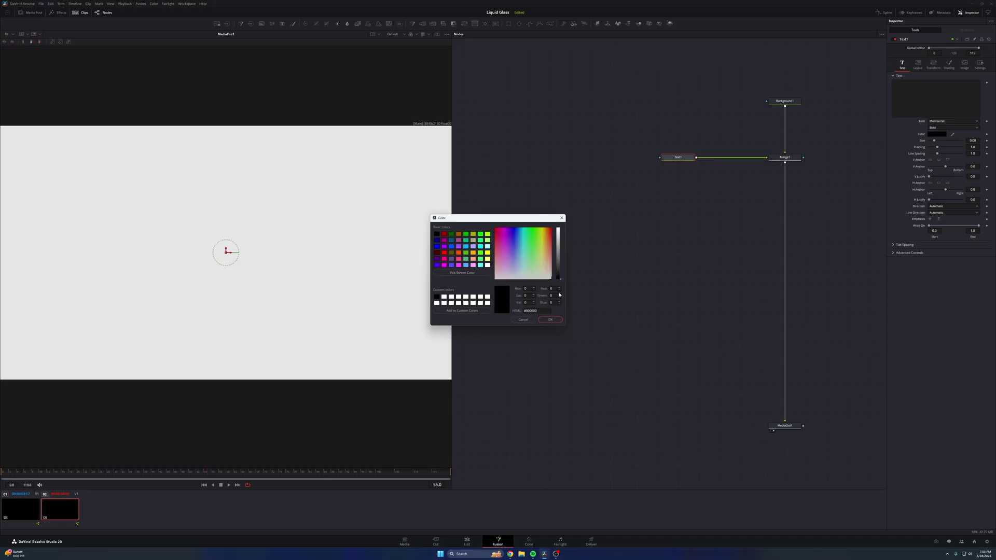
click(551, 320)
Type TEST, enlarge it about 3.5 times, and add a second Background node.
click(938, 90)
text(TEST)
drag(936, 140, 950, 141)
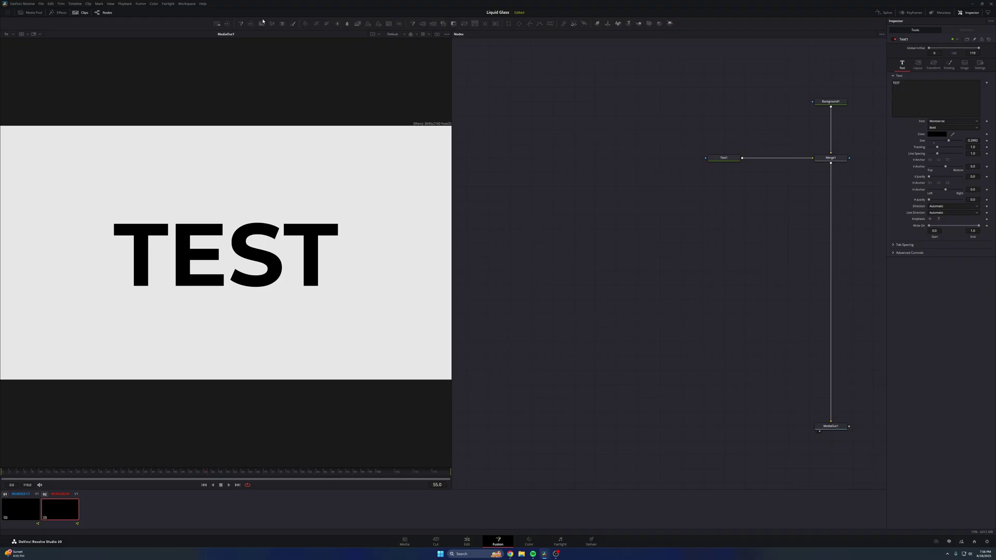
drag(262, 24, 546, 228)
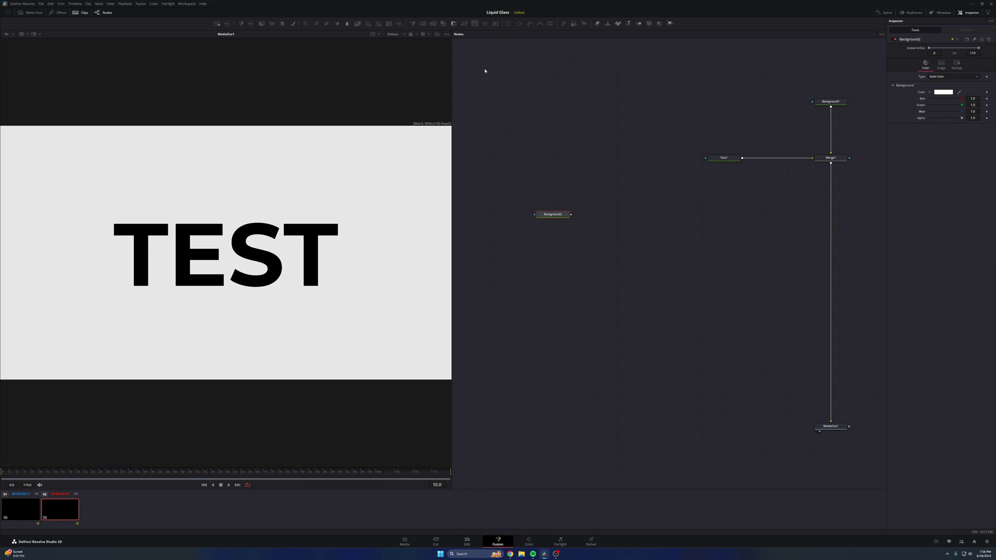
Mask Background2 with a shrunken Rectangle at corner radius about 0.99 and view the pill.
drag(508, 23, 540, 217)
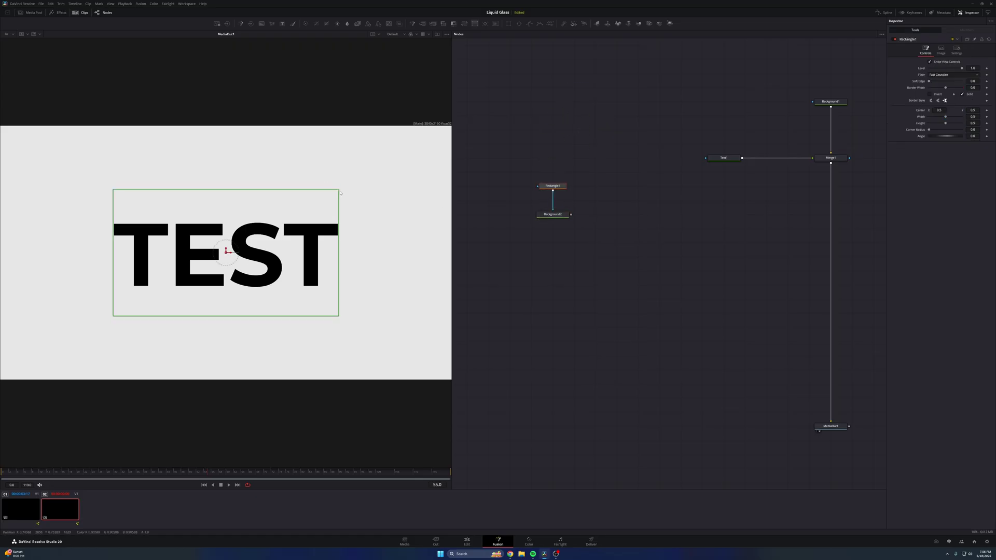
drag(339, 192, 319, 234)
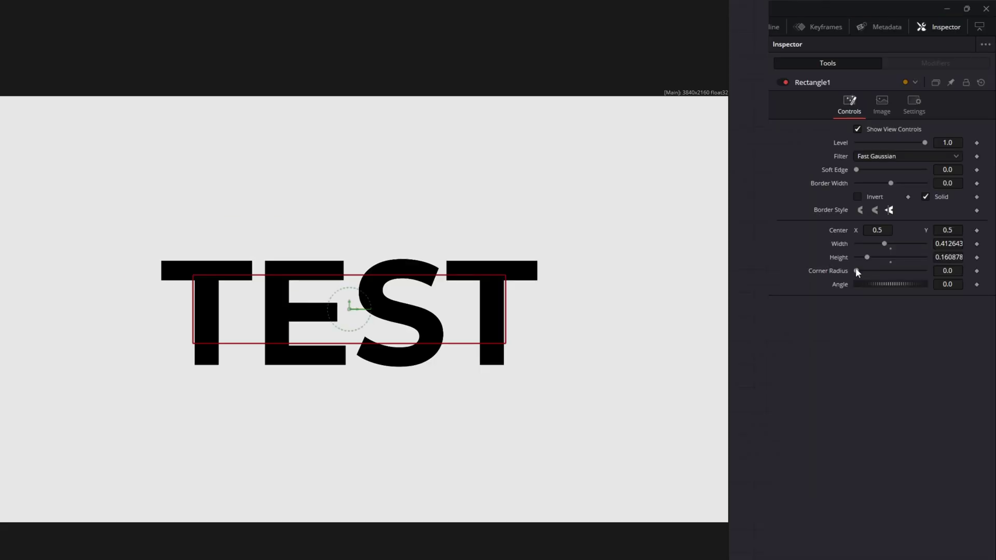
drag(857, 271, 933, 280)
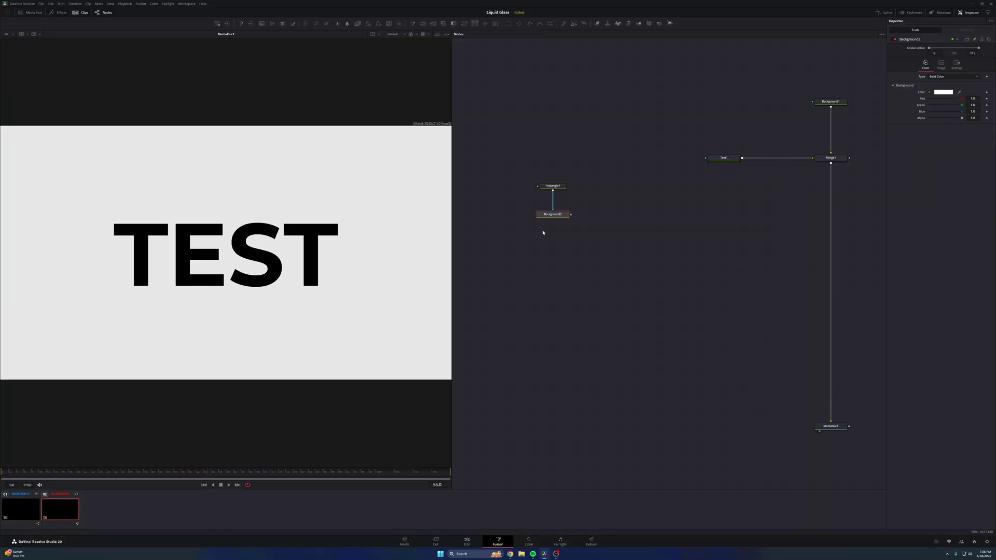
key(1)
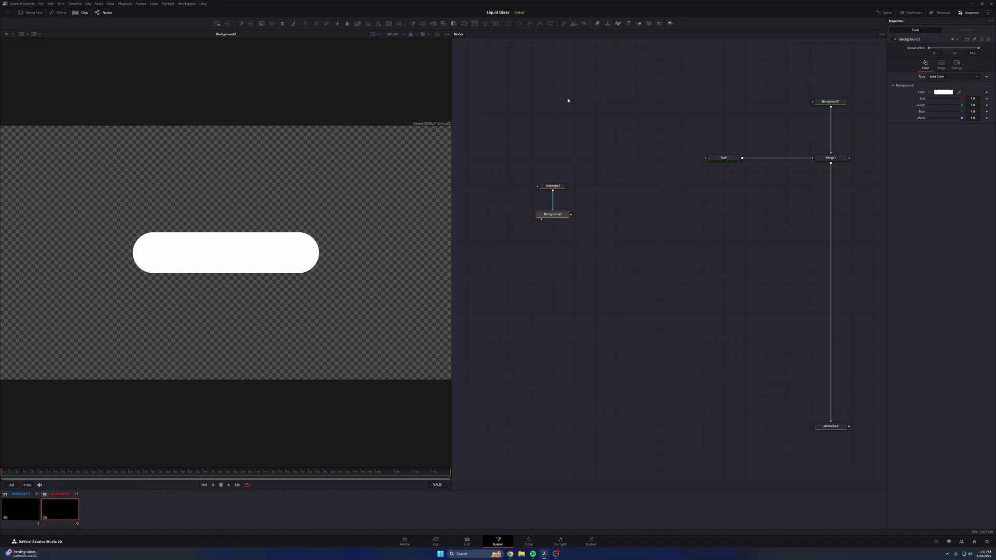
Add a Displace tool after Background2 through the DISPL tool search.
key(shift+space)
text(DISPL)
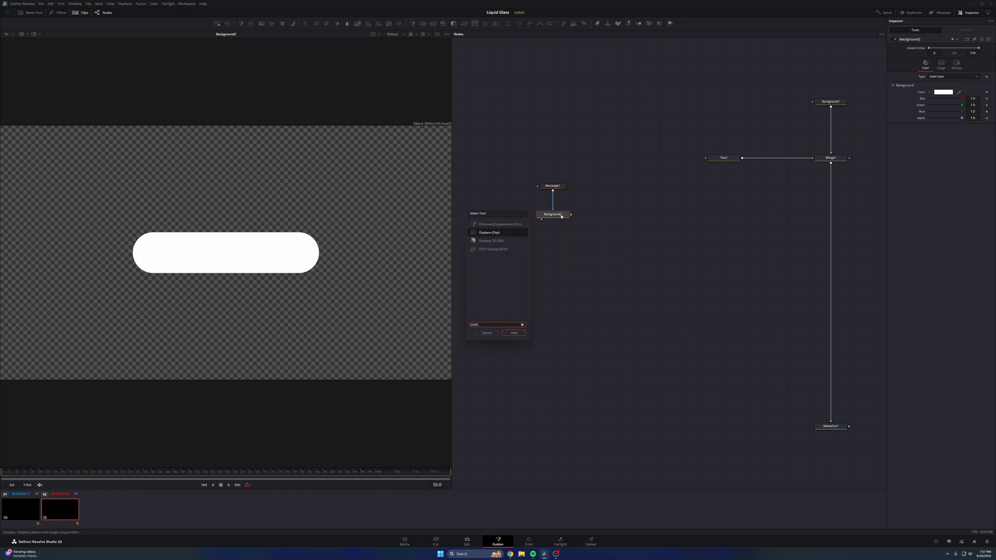
key(Return)
Add a FastNoise node wired into Displace1 and view the displaced pill.
key(ctrl+v)
drag(612, 228, 595, 214)
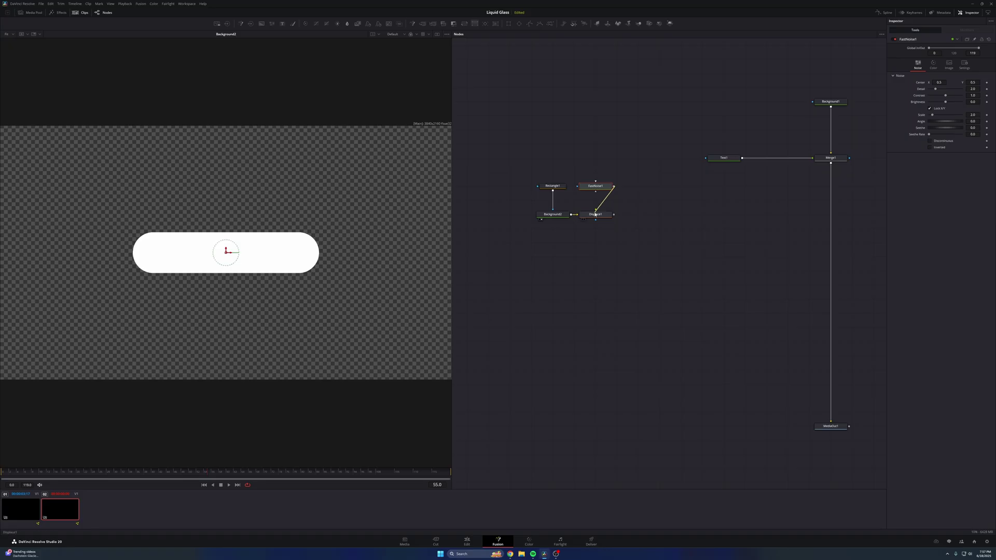
click(598, 216)
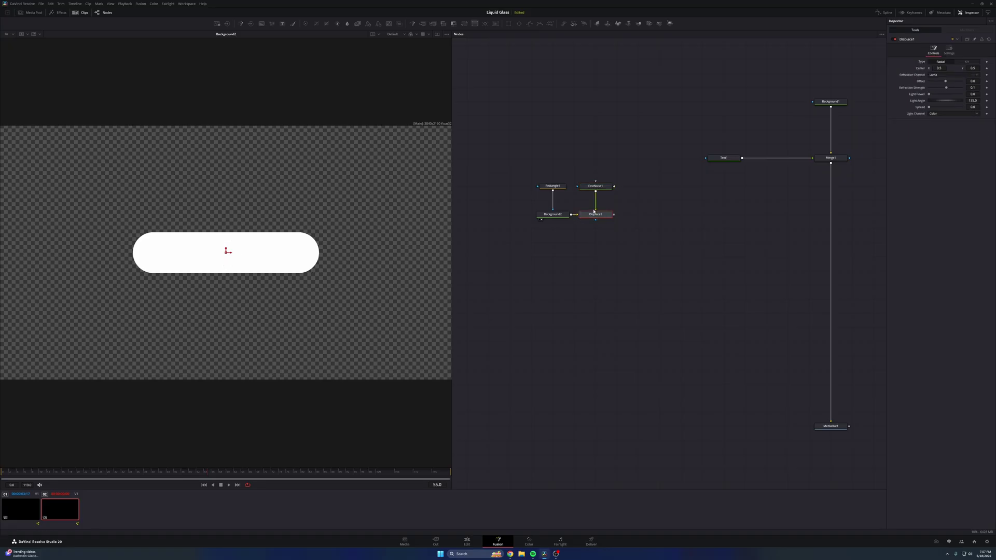
key(1)
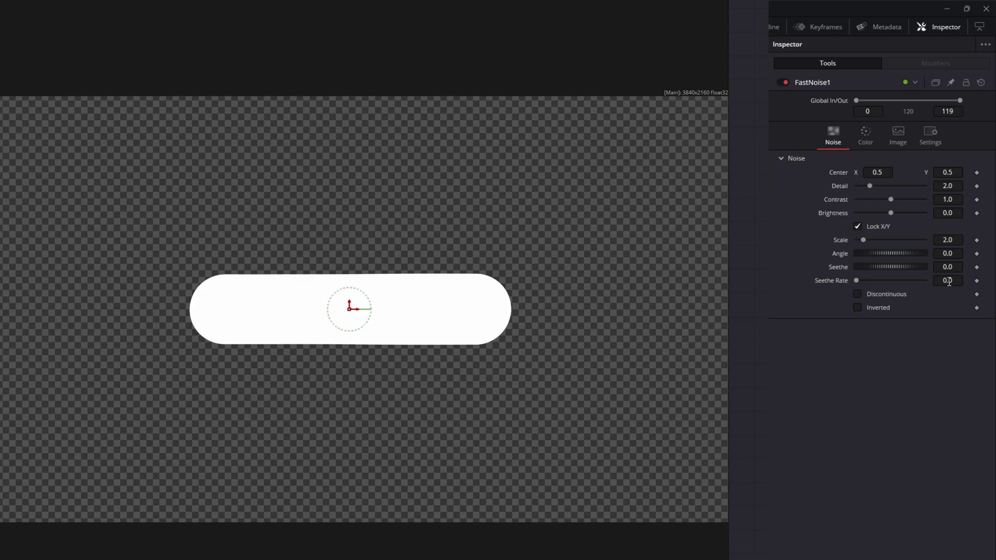
Enter 0.071 as FastNoise1's Seethe Rate.
click(949, 281)
text(0.071)
key(Return)
scroll(498, 304, up, 5)
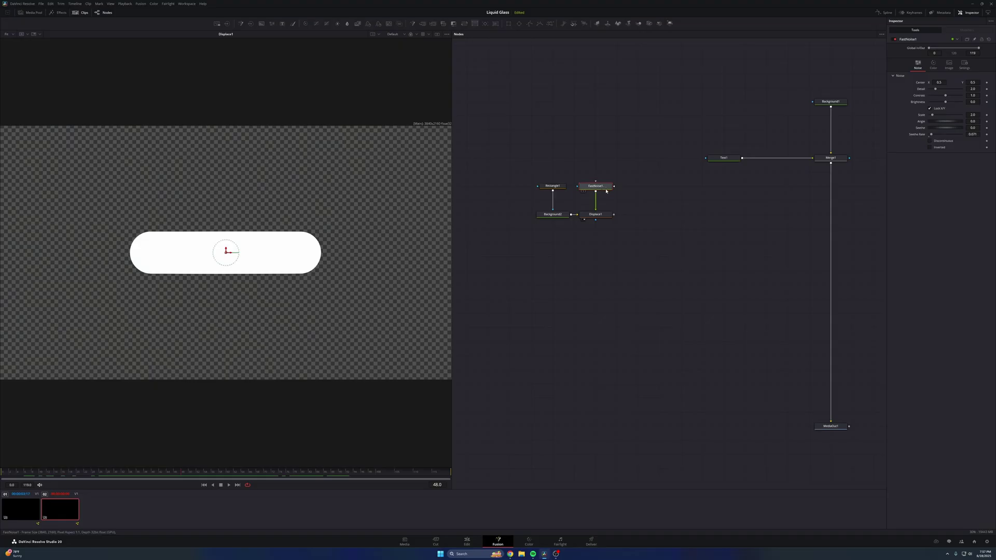
View FastNoise1 alone, raising contrast, darkening brightness and making the noise finer.
key(1)
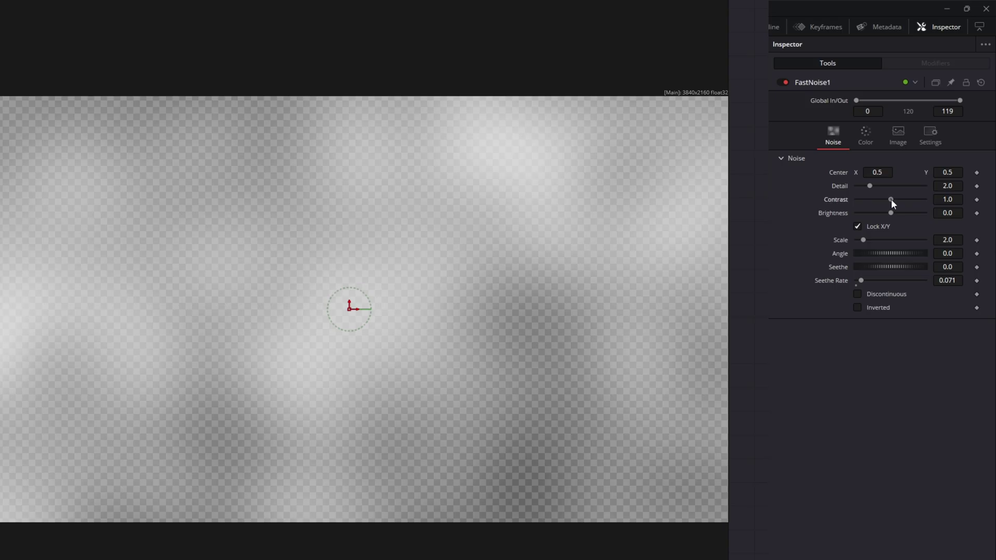
mouse_move(945, 95)
mouse_down()
mouse_move(957, 96)
mouse_move(941, 103)
mouse_up()
drag(880, 213, 885, 239)
drag(870, 186, 877, 186)
Play the displaced pill, then soften the noise with Scale 1.89 and Detail 7.4.
click(595, 215)
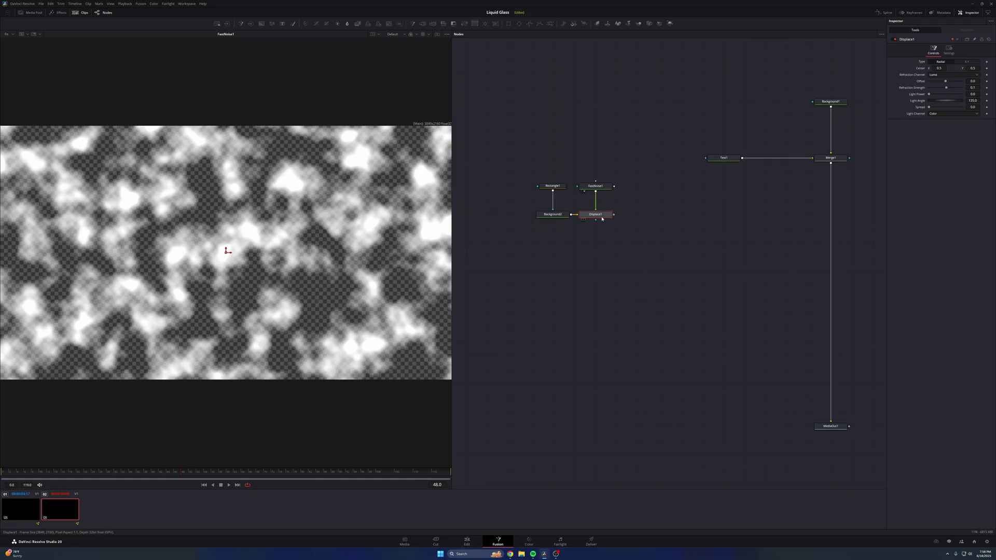
key(1)
key(space)
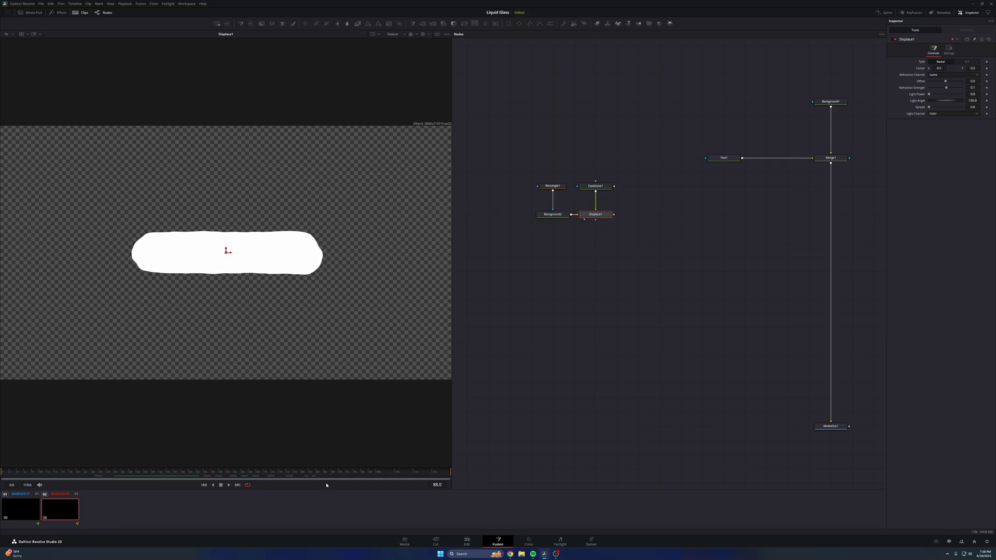
click(596, 186)
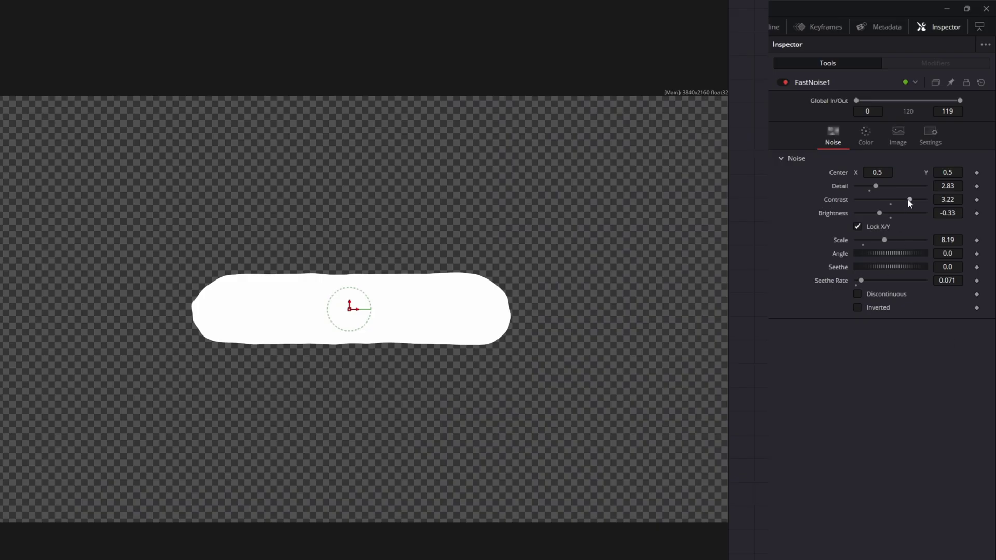
drag(908, 199, 891, 199)
drag(867, 240, 863, 239)
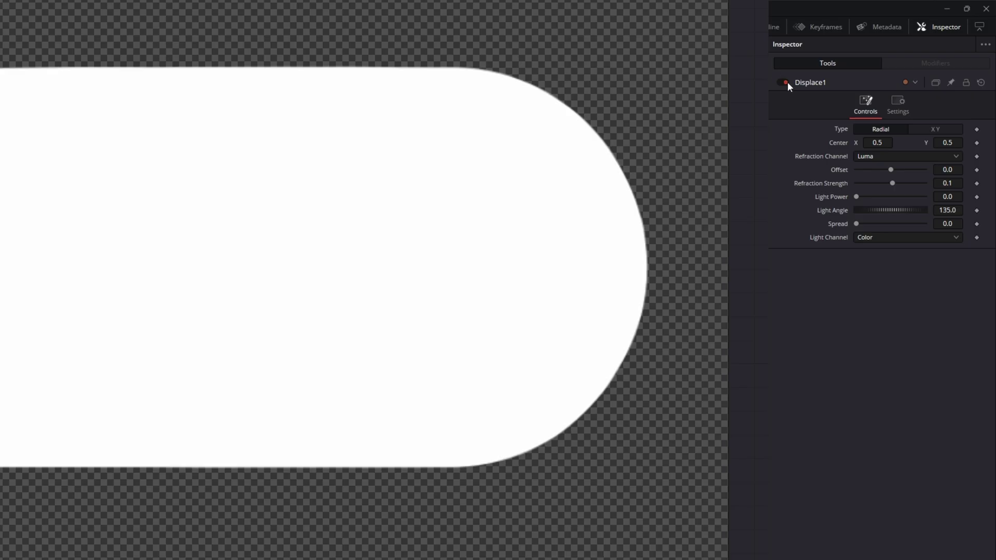
Disable the Displace1 node so the pill edges appear clean.
click(785, 82)
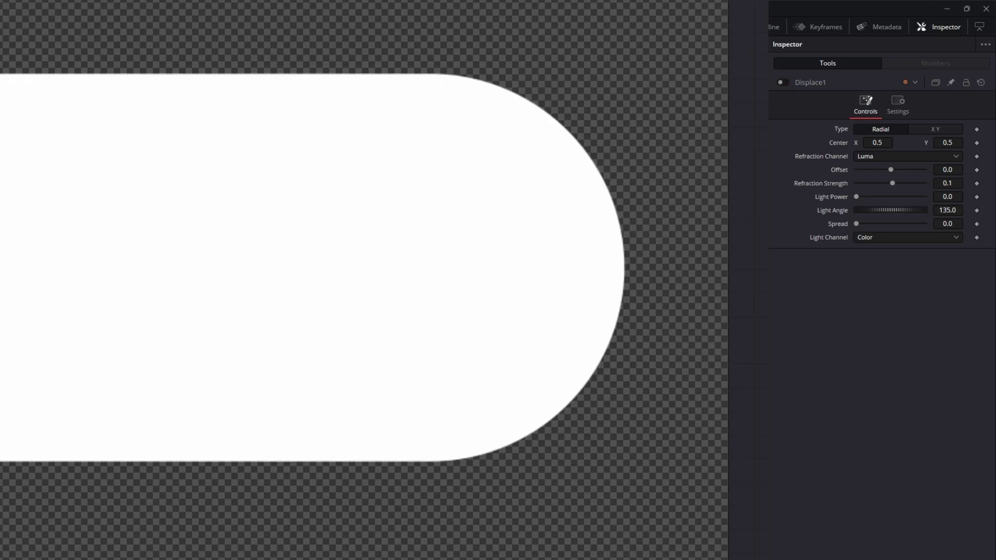
scroll(303, 351, down, 5)
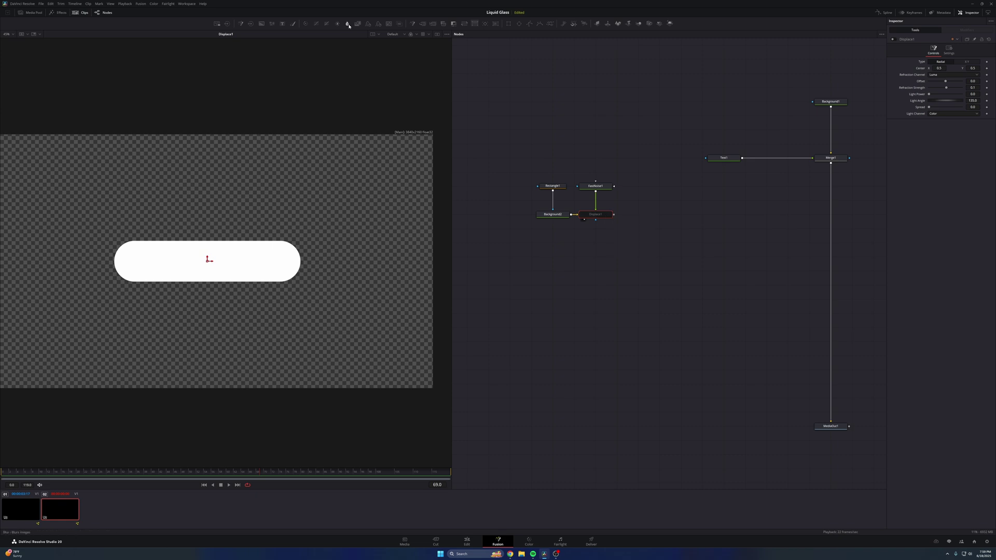
Add a Blur node after Displace1 with Blur Size 11.
drag(349, 25, 660, 215)
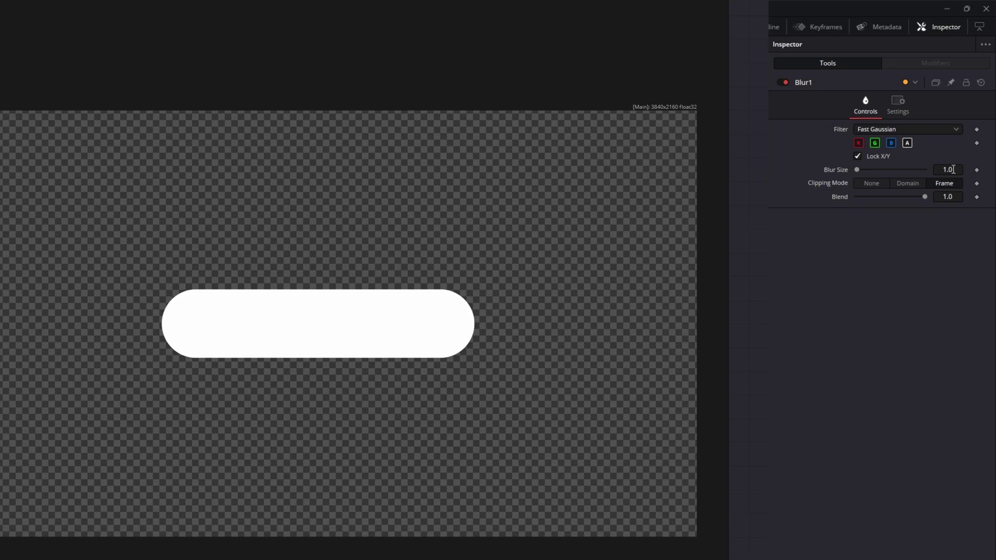
click(953, 170)
text(11)
key(Return)
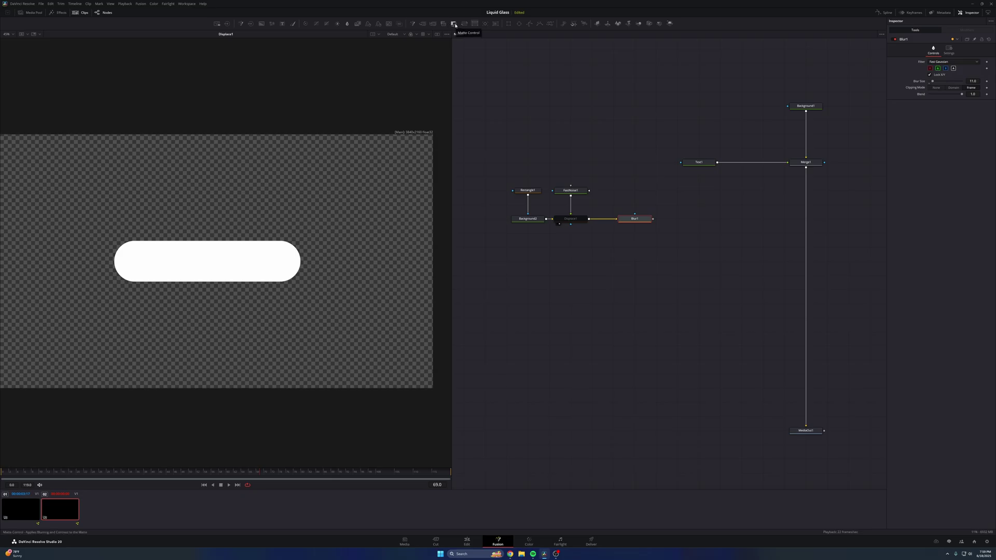
Add a Matte Control node after the blur.
key(shift+space)
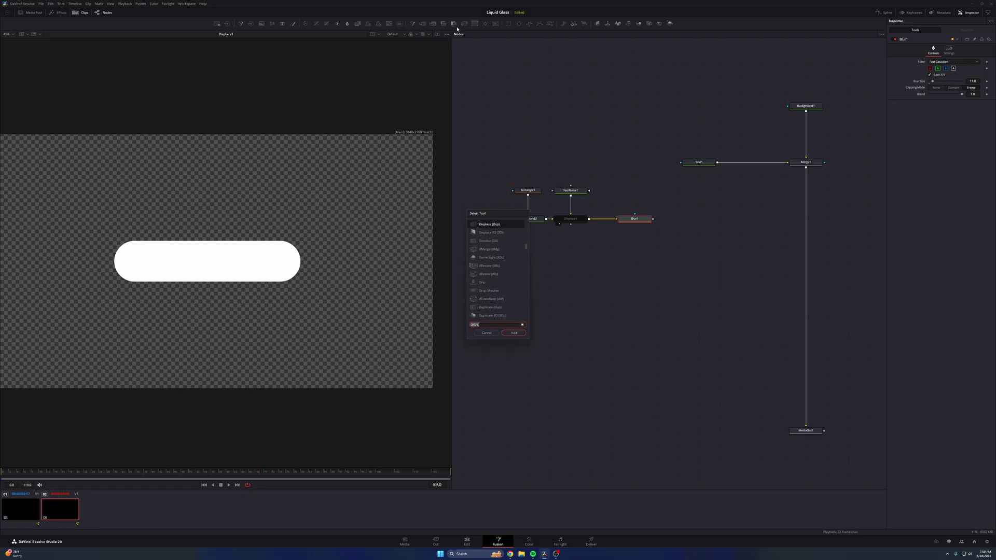
text(MATTE CONT)
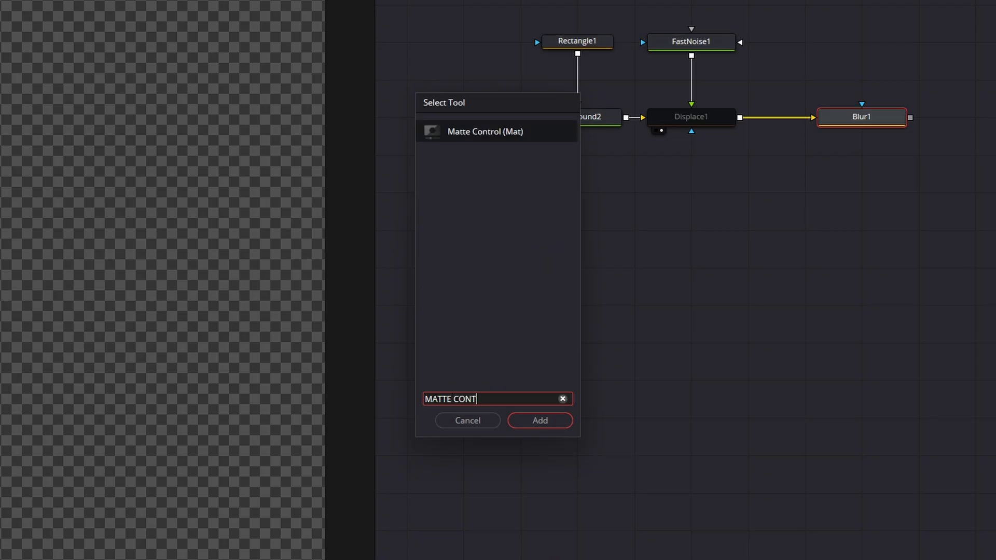
key(Return)
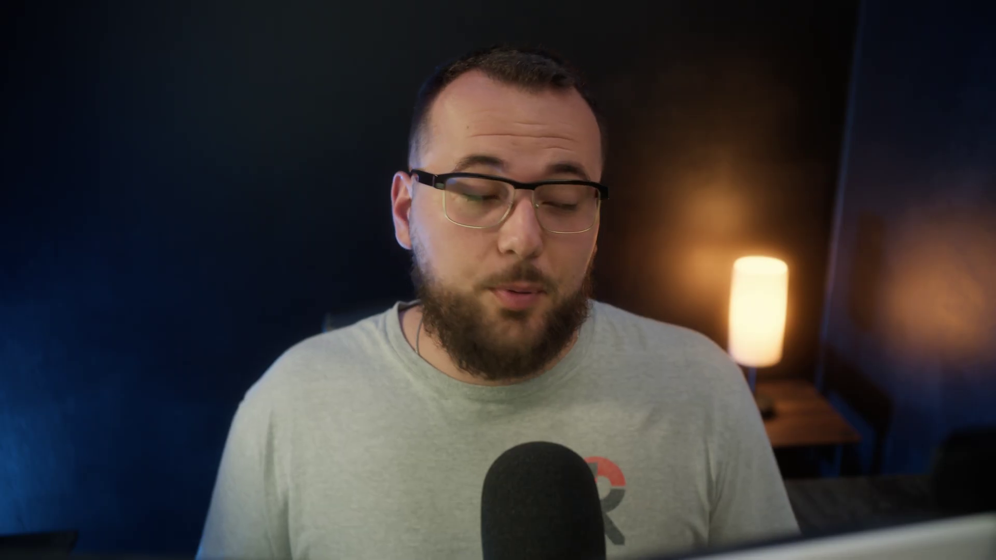
Merge the matte-controlled pill over the TEST composite with Merge2 and view it.
drag(501, 159, 698, 231)
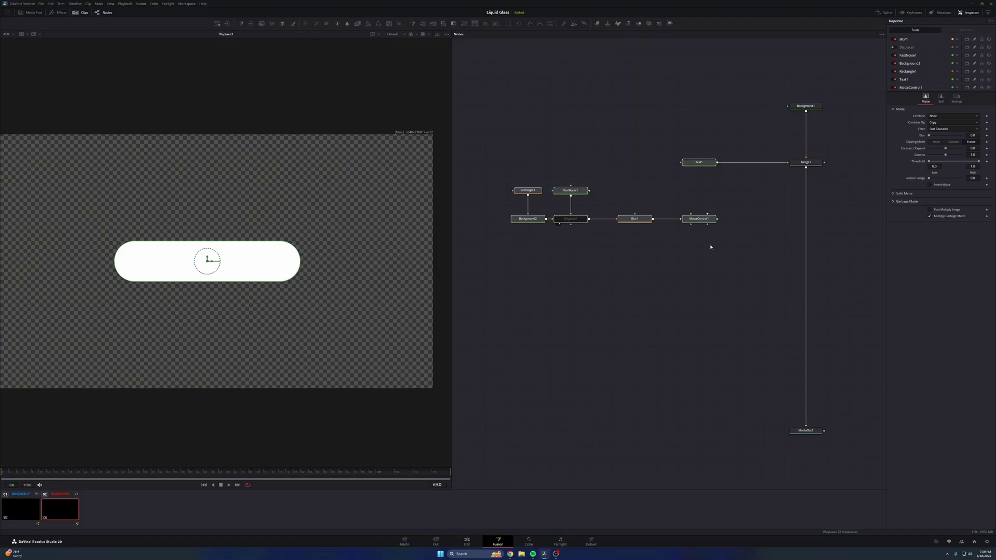
drag(423, 23, 807, 230)
drag(717, 219, 794, 221)
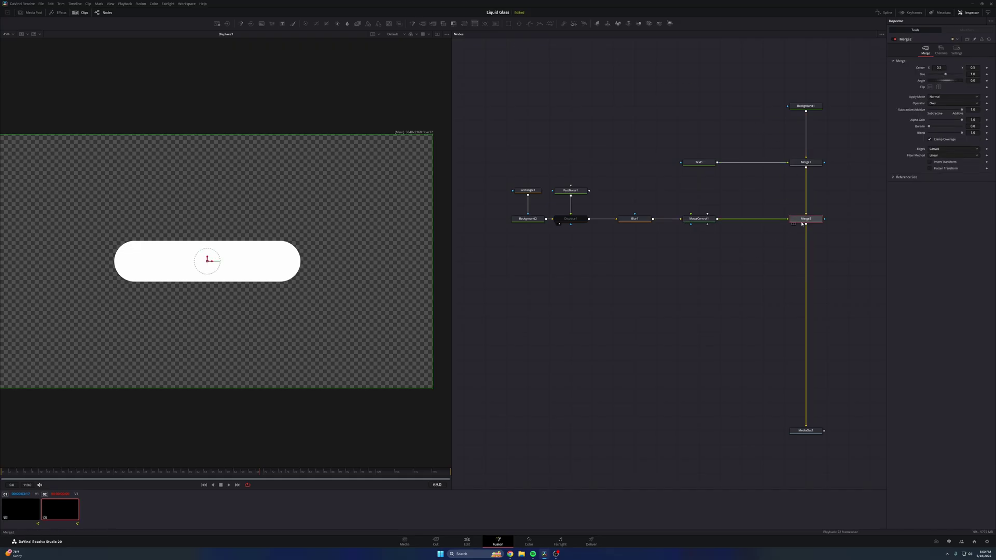
key(1)
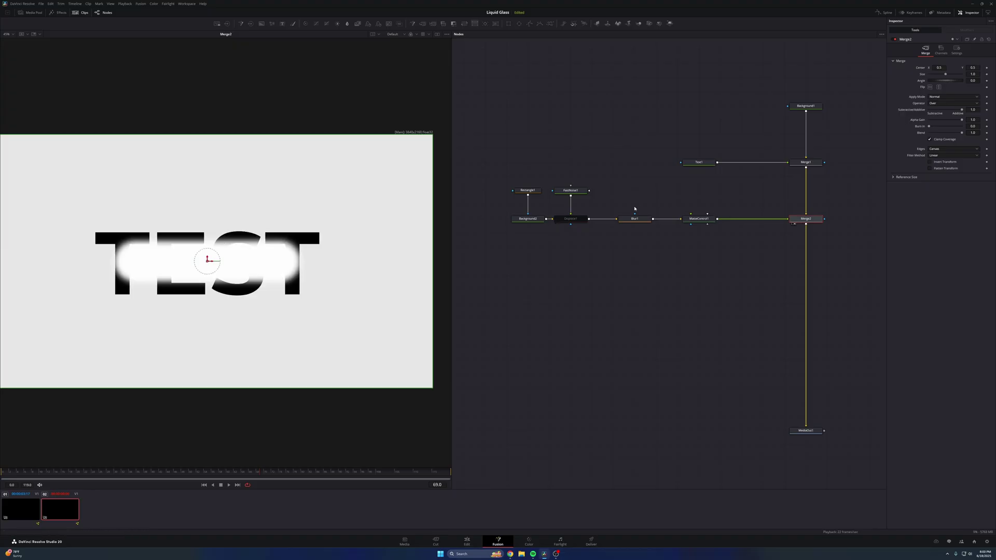
Narrow MatteControl1's Threshold Low/High range to about 0.322–0.461 to reshape the pill matte.
click(700, 220)
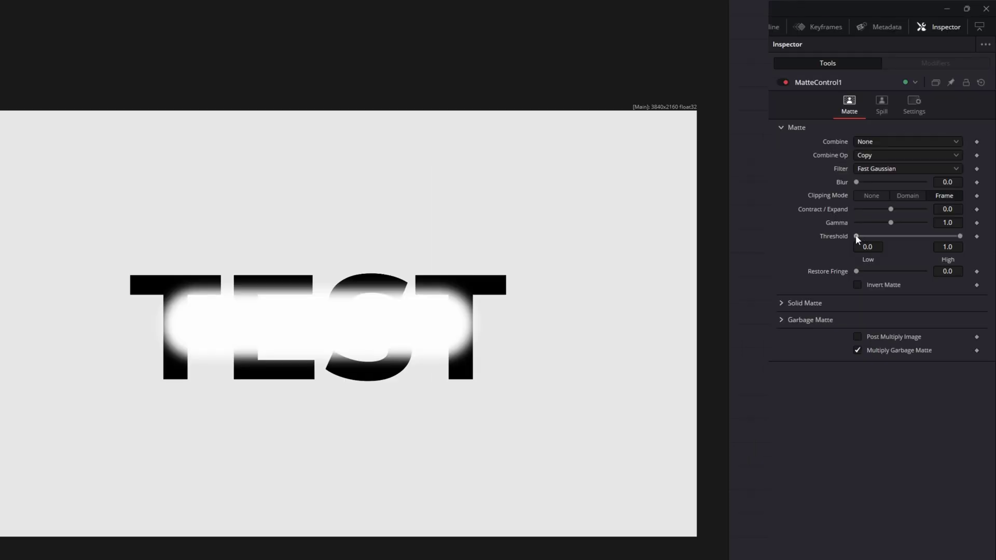
drag(929, 112, 944, 112)
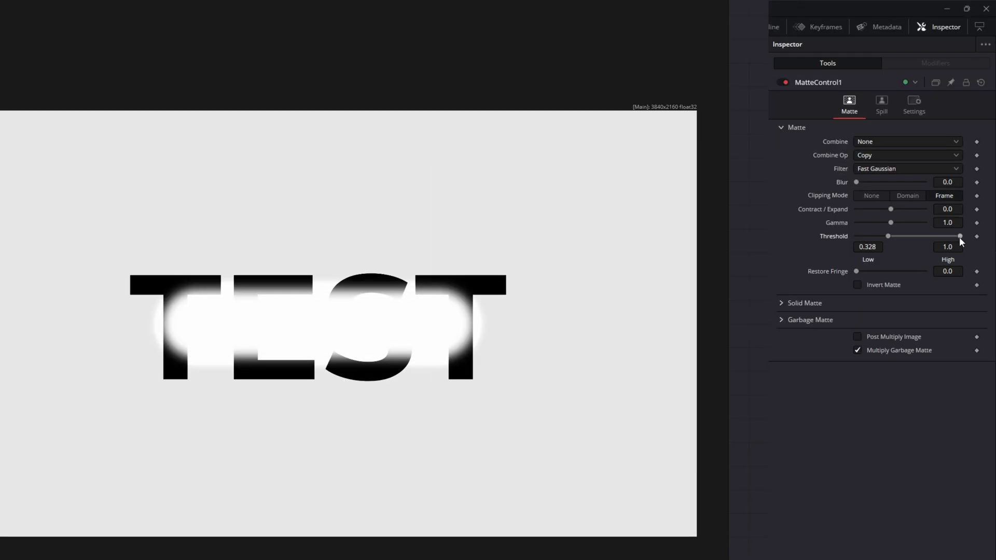
drag(959, 235, 903, 236)
scroll(438, 289, up, 5)
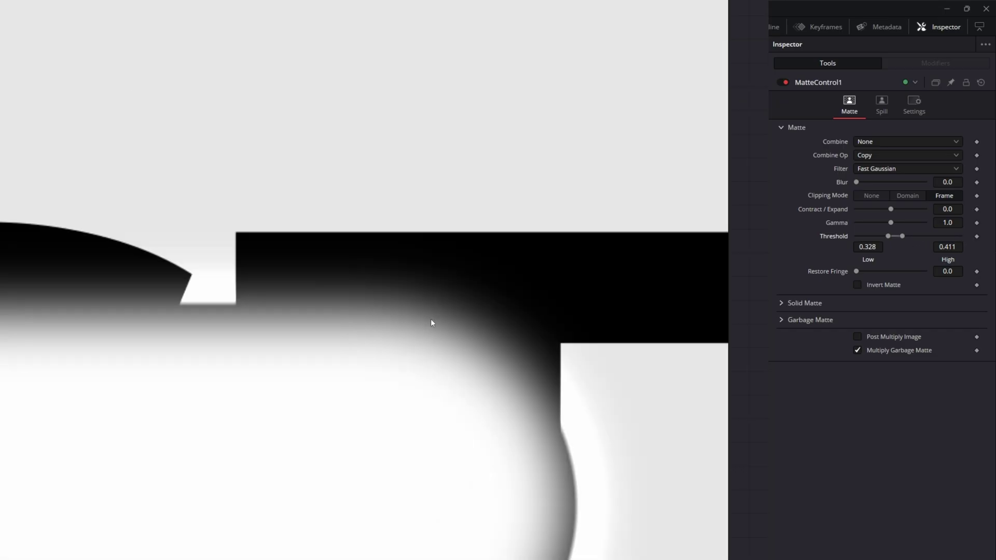
mouse_move(888, 236)
mouse_down()
mouse_move(839, 242)
mouse_move(885, 247)
mouse_up()
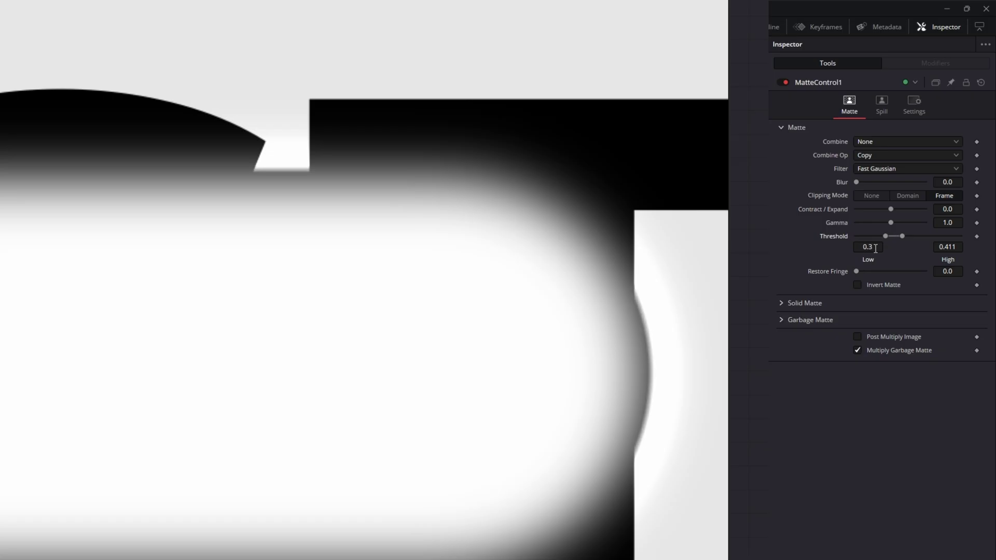
drag(914, 236, 944, 209)
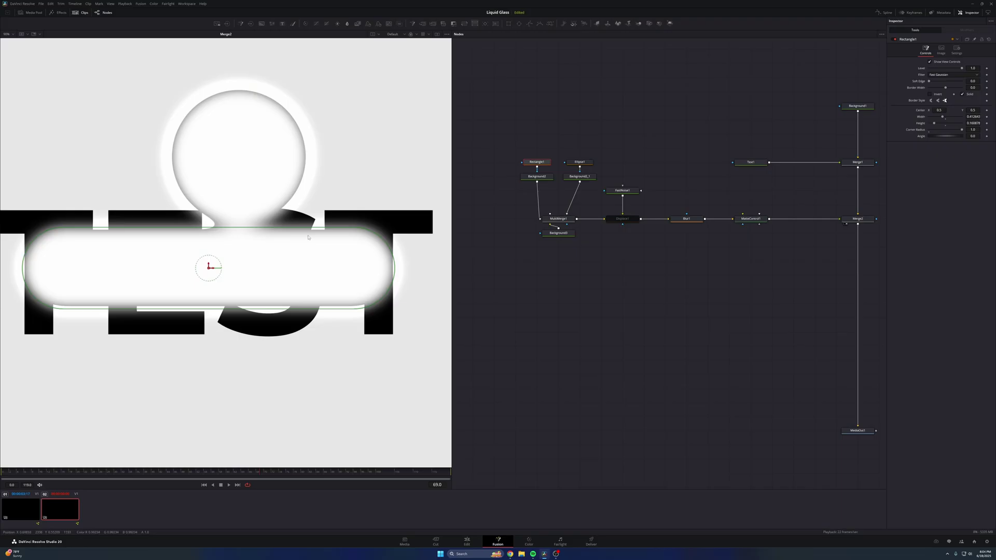
Reposition the Ellipse1 circle in the viewer so it sits above the S of TEST.
click(580, 162)
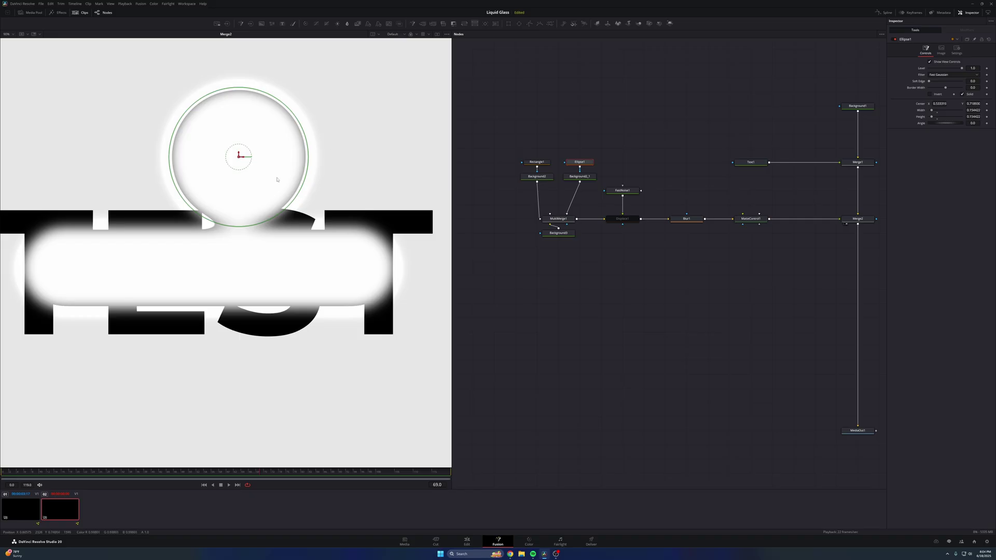
scroll(215, 230, up, 3)
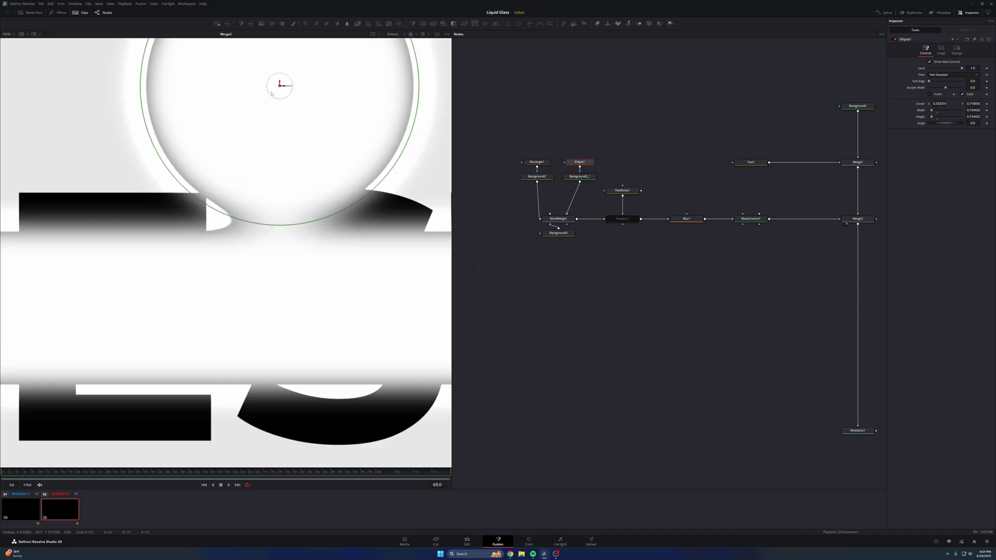
drag(281, 86, 235, 83)
scroll(178, 251, right, 3)
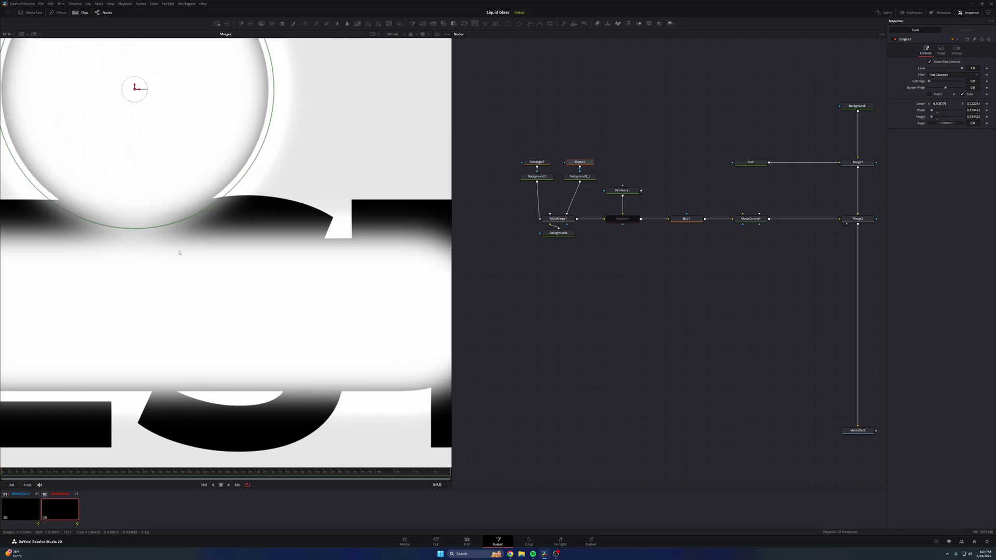
scroll(178, 251, down, 2)
drag(150, 133, 222, 161)
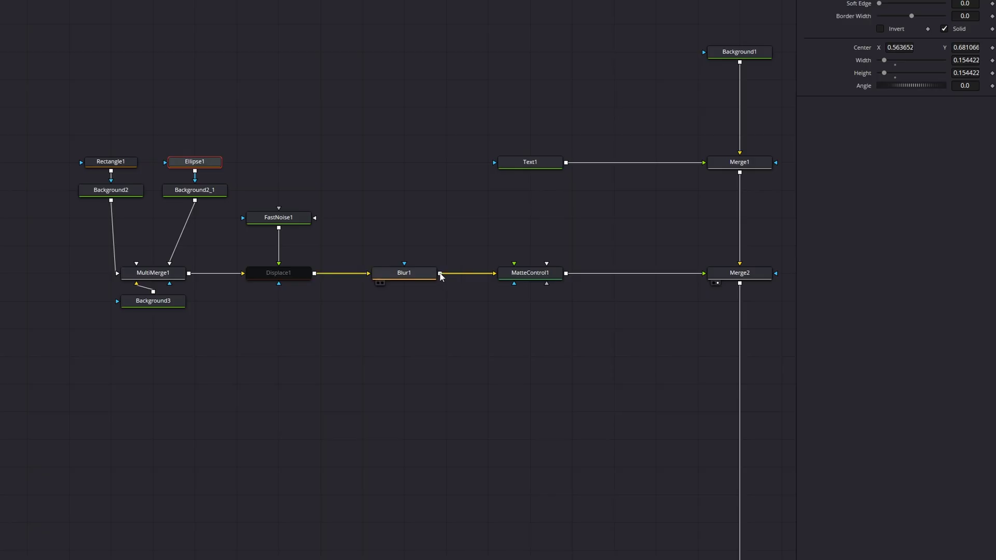
Wire Blur1's output into MatteControl1's Garbage Matte input.
drag(704, 219, 703, 234)
drag(508, 345, 547, 285)
scroll(530, 289, up, 3)
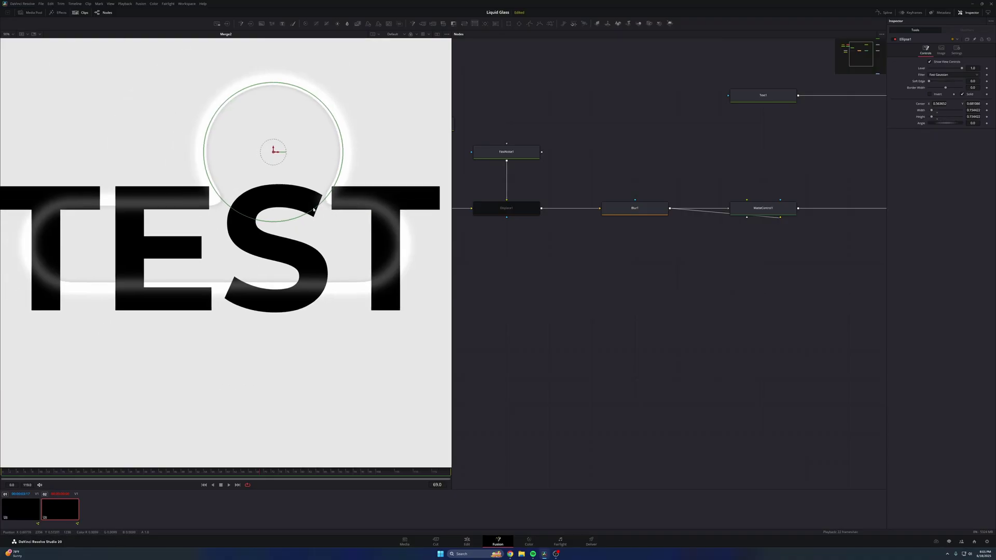
Enable Post Multiply Image on MatteControl1 and move the round blob over the letter T.
click(775, 207)
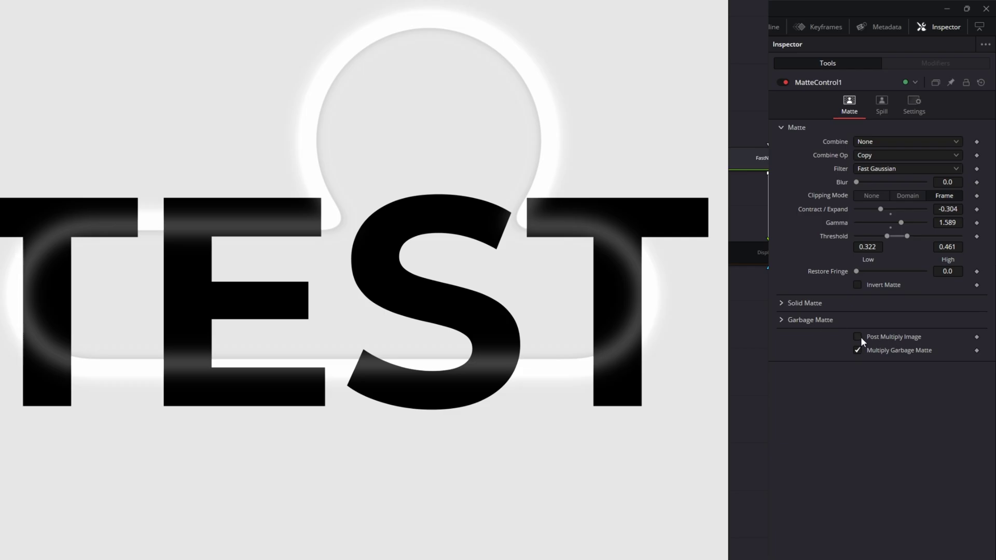
click(857, 336)
scroll(581, 243, up, 3)
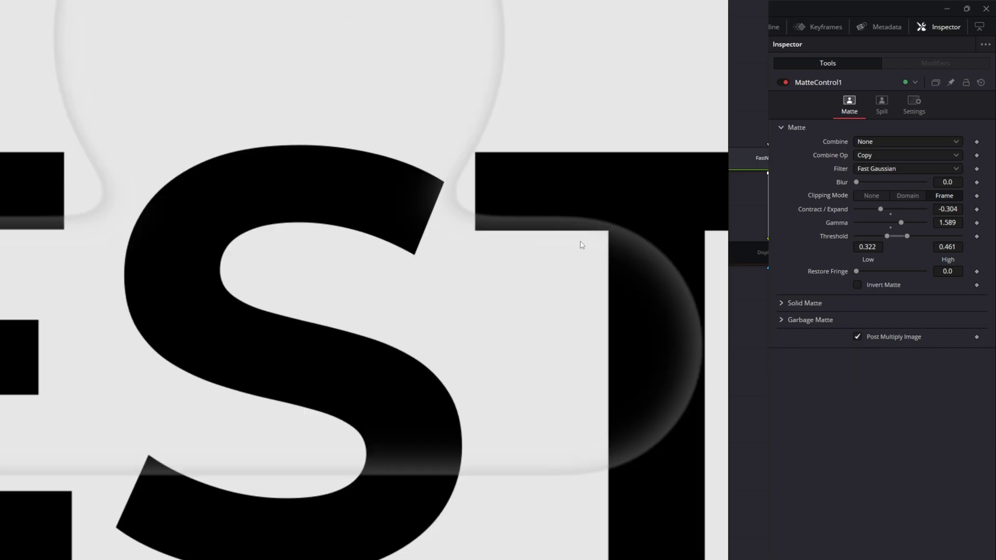
scroll(599, 235, down, 3)
click(749, 159)
drag(439, 132, 638, 98)
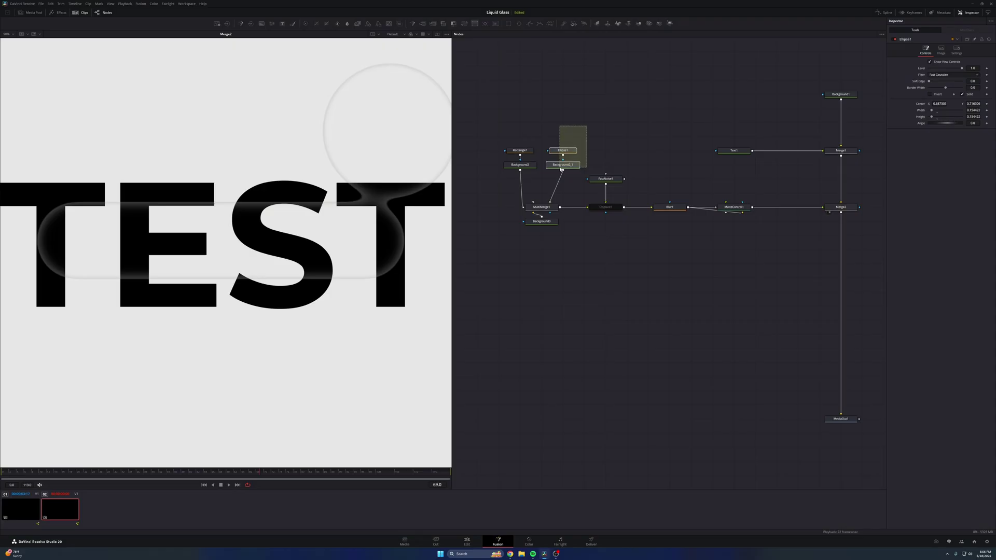
Delete the Ellipse1 and Background2_1 nodes from the node tree.
drag(562, 169, 551, 171)
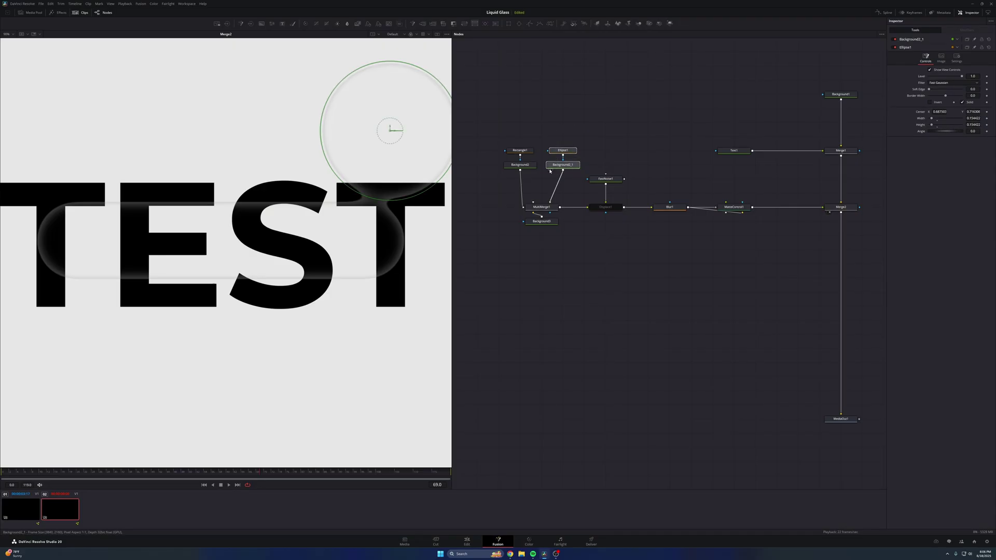
key(Delete)
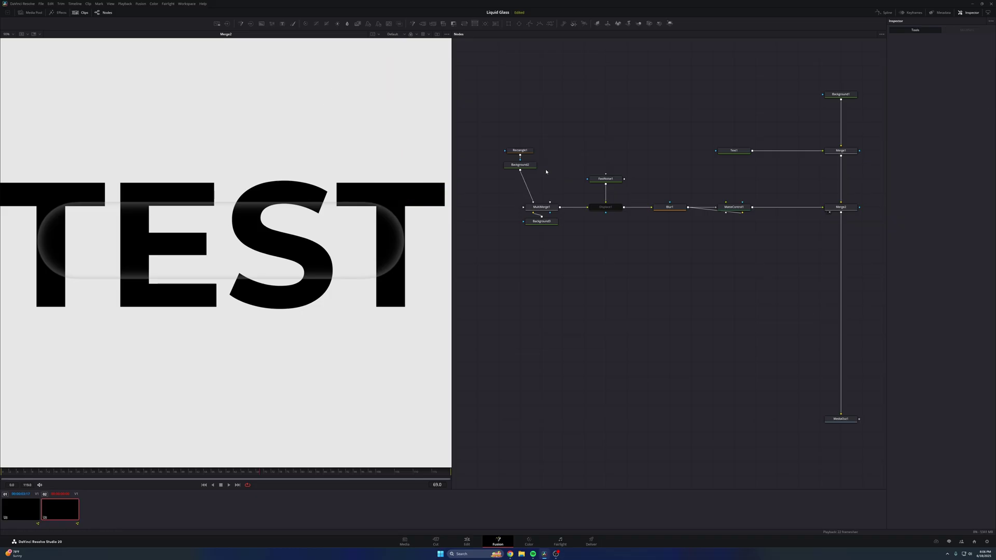
Invert MatteControl1's Garbage Matte and narrow its Low/High range so the pill fills white.
click(734, 207)
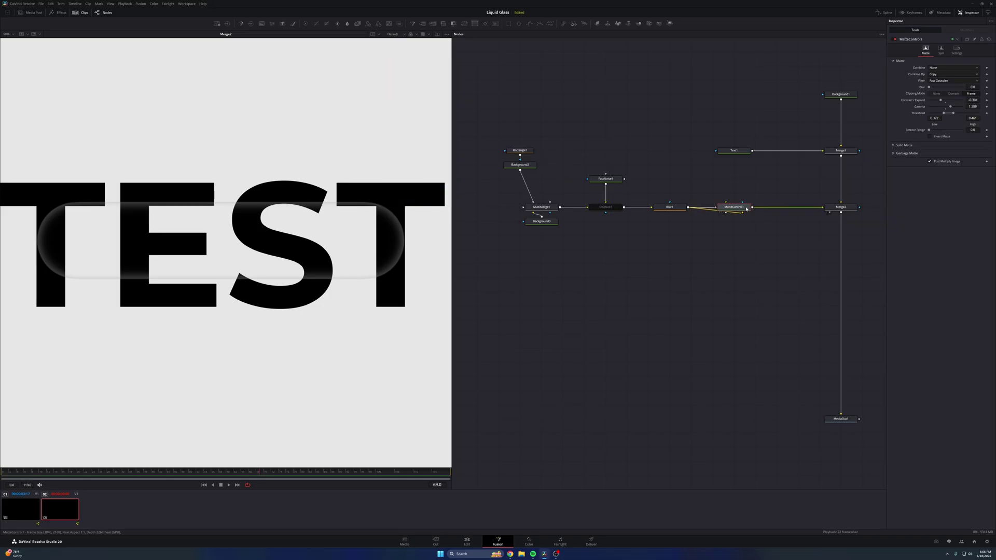
click(894, 152)
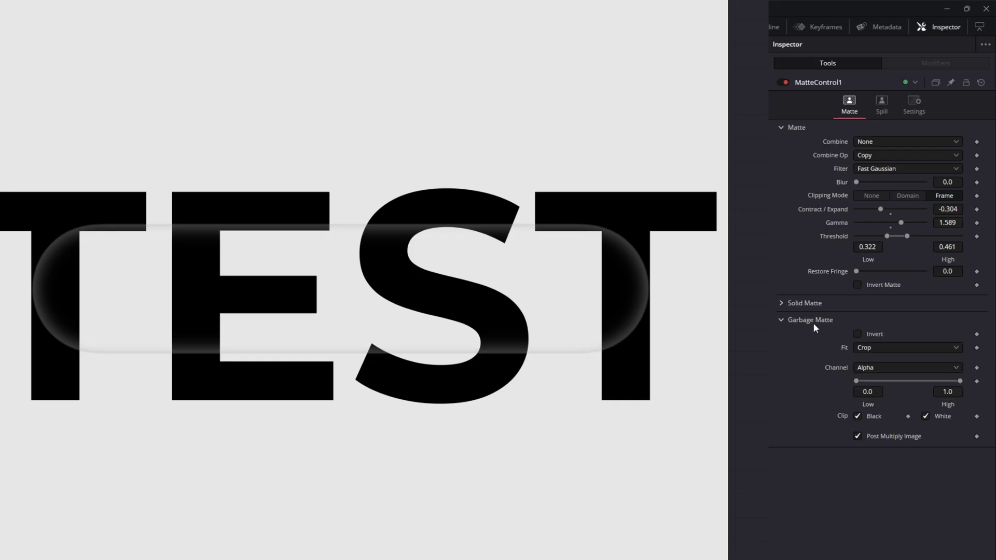
click(857, 334)
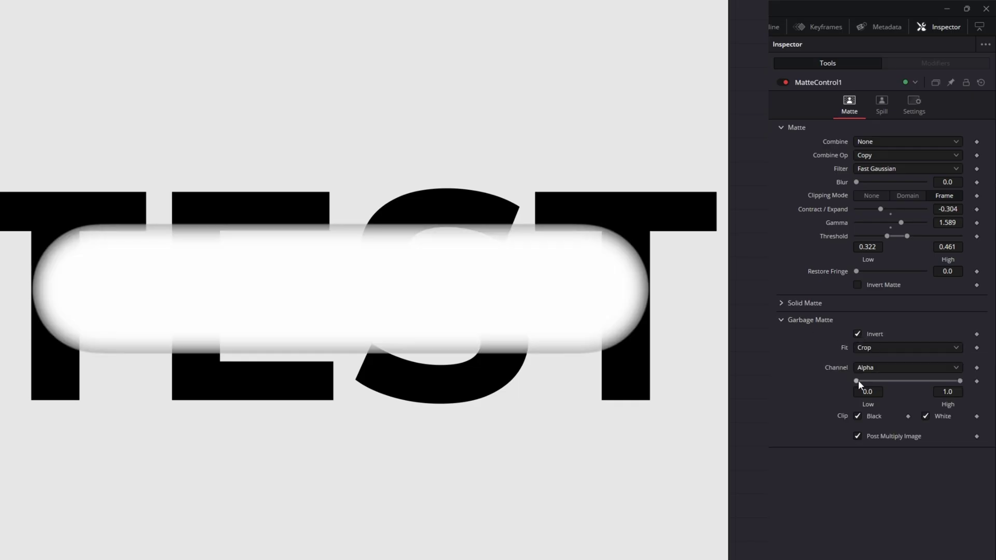
drag(858, 380, 877, 381)
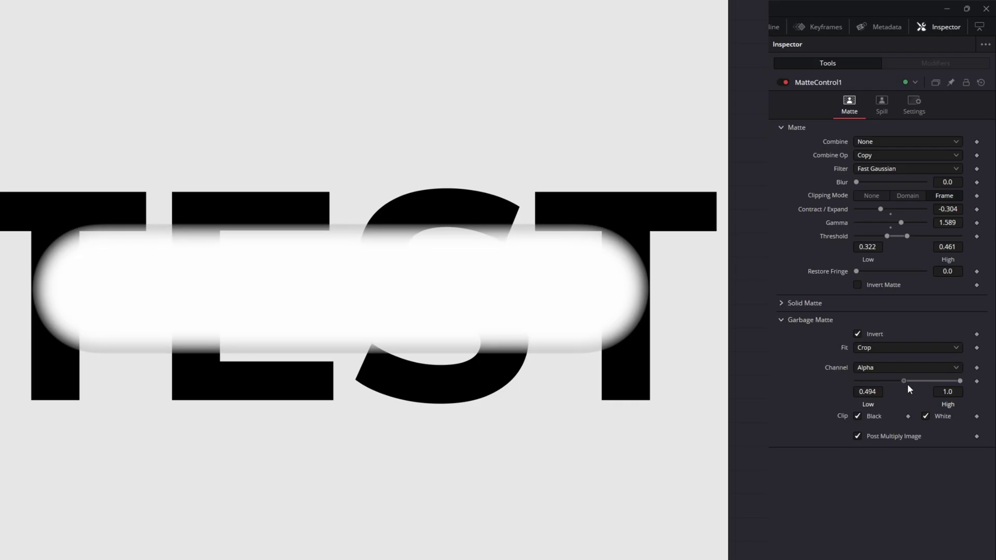
drag(960, 381, 894, 381)
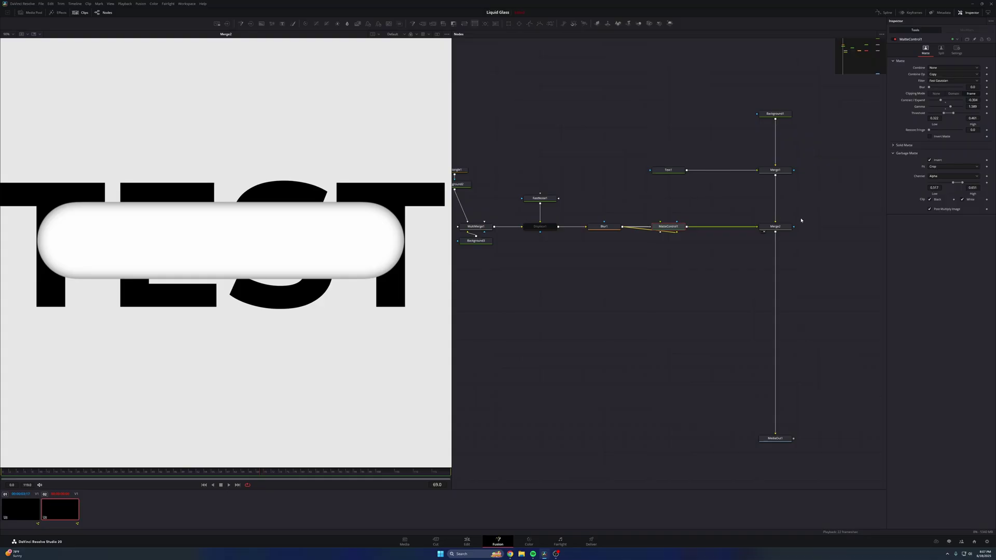
Delete Merge2 and show MediaOut1's final output in the viewer.
drag(802, 220, 757, 260)
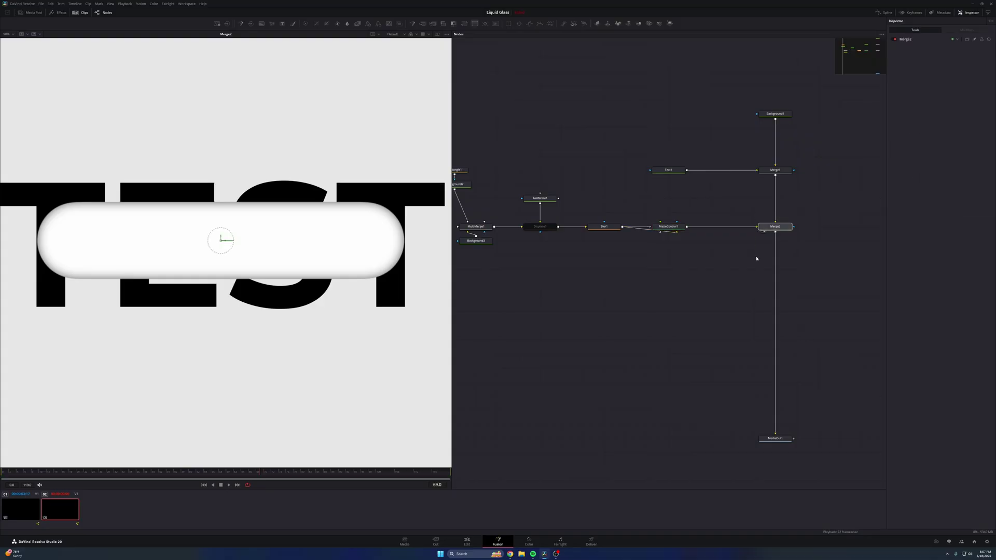
key(Delete)
click(772, 435)
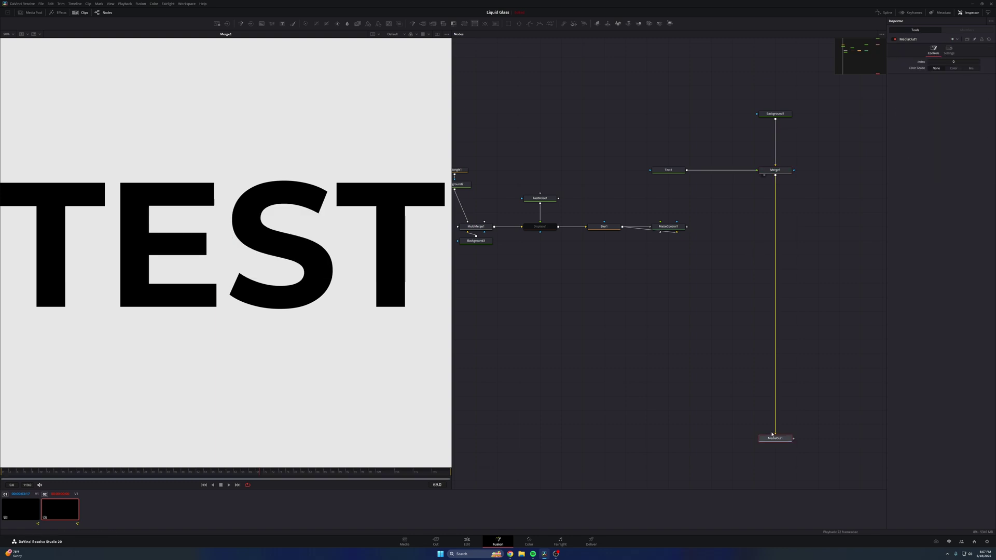
key(1)
Add a ChromaticDisplacement node via the tool search using 'chromat'.
click(725, 349)
key(shift+space)
text(chromat)
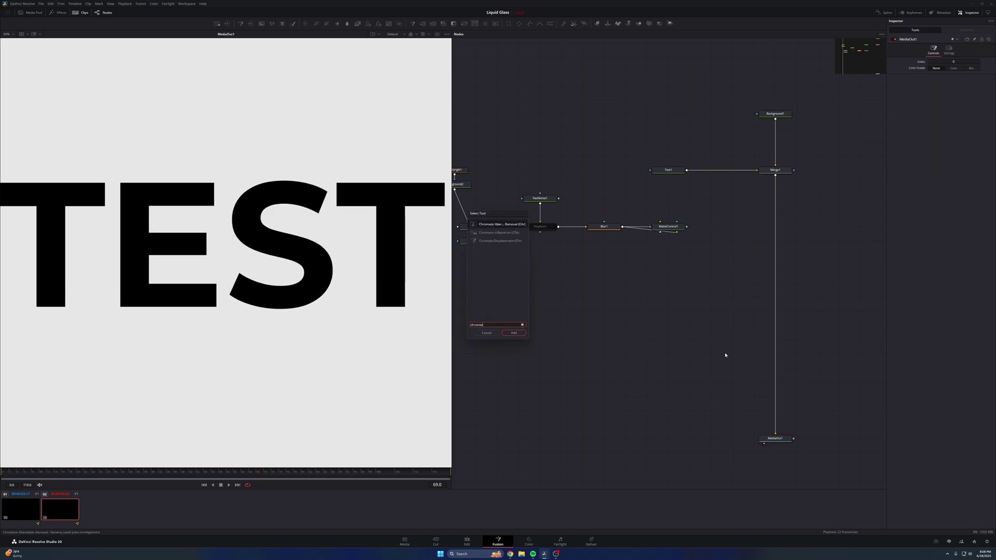
key(Down)
key(Down)
key(Return)
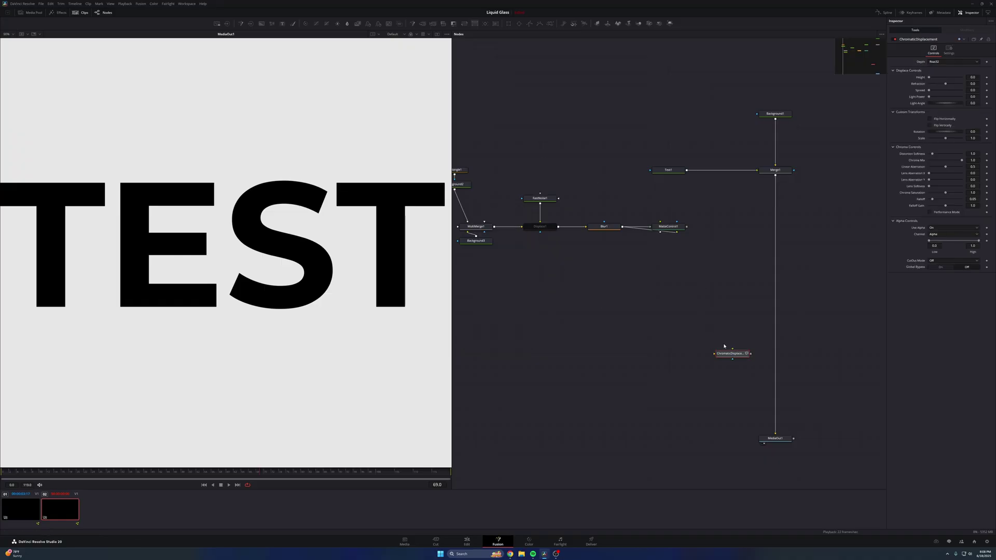
Place ChromaticDisplacement between Merge1 and MediaOut1 and wire MatteControl1's output into it.
drag(723, 354, 774, 229)
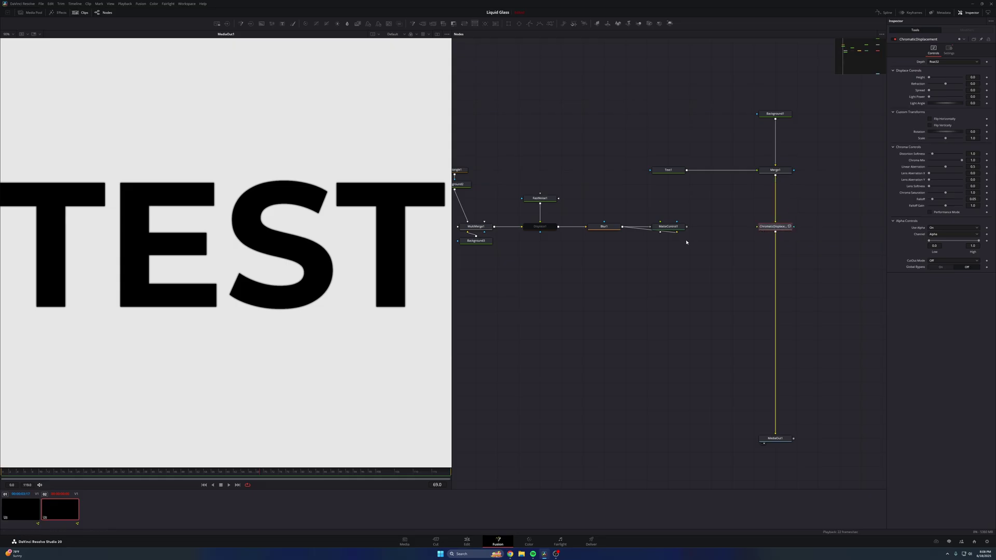
drag(687, 227, 760, 228)
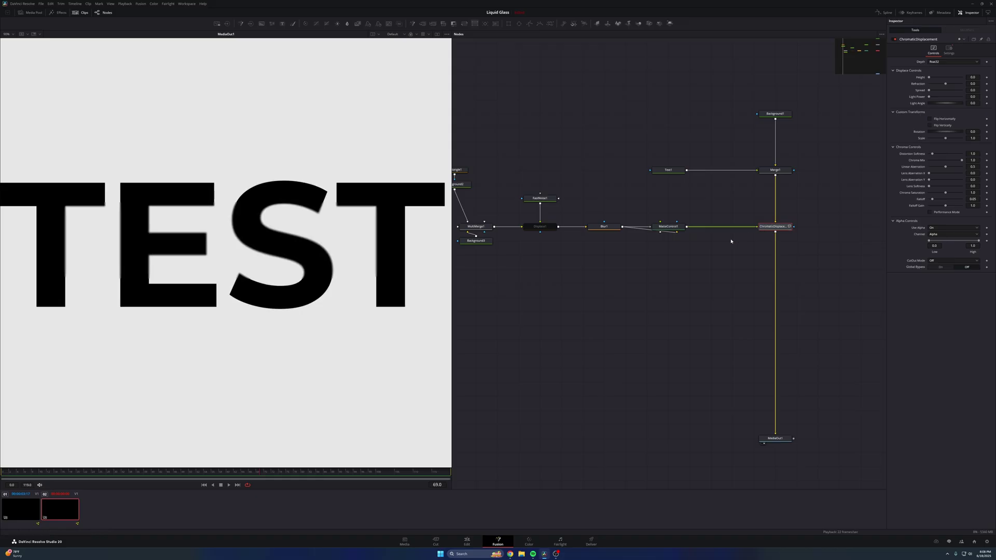
scroll(326, 225, up, 10)
Set ChromaticDisplacement Height to 18.9 and Refraction to -0.116 so TEST warps inside the pill.
click(457, 170)
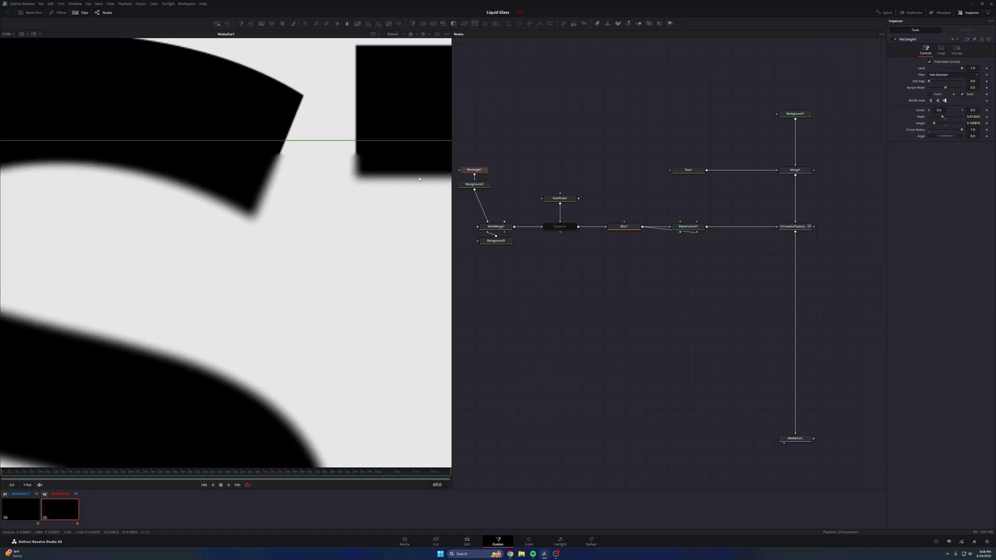
scroll(170, 105, right, 5)
scroll(169, 105, up, 10)
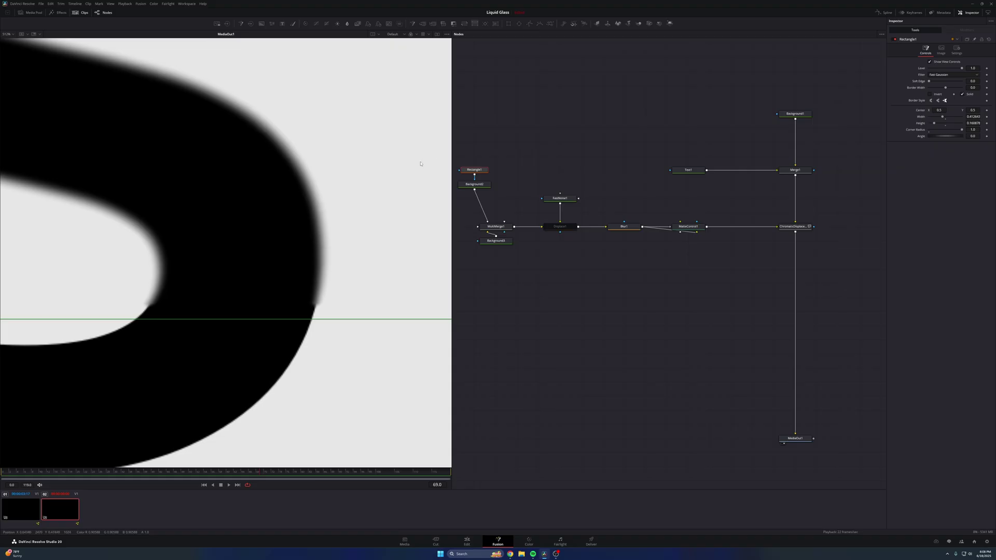
click(794, 227)
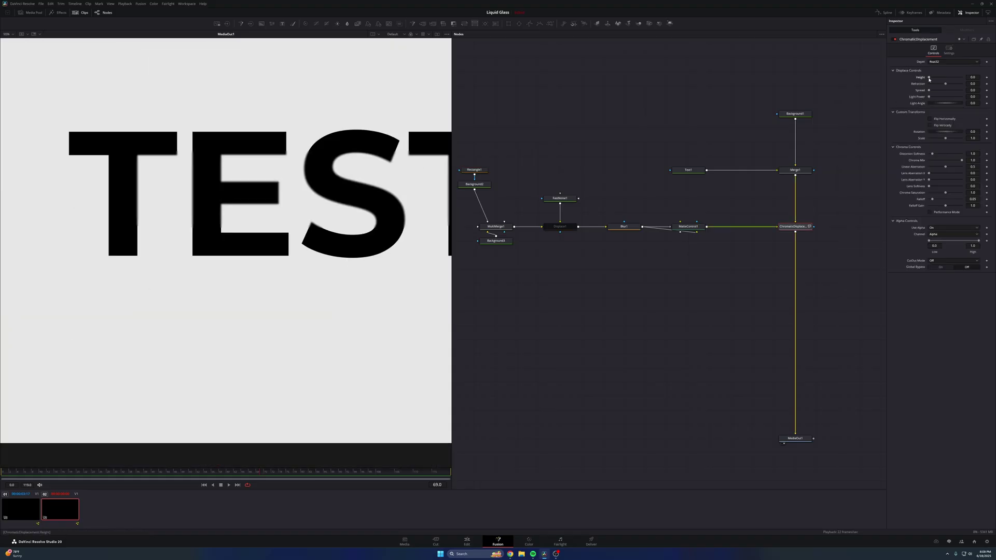
drag(930, 78, 935, 77)
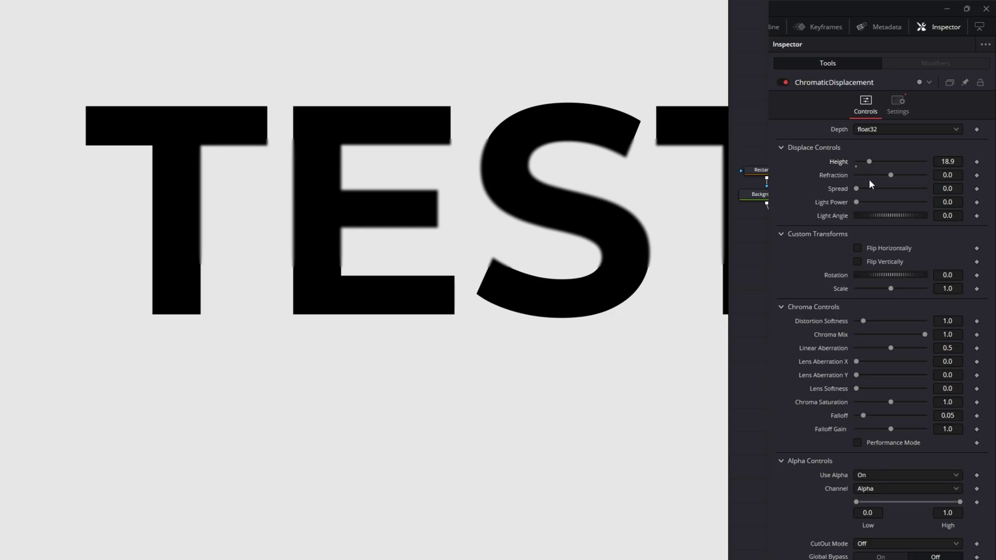
drag(953, 176, 917, 176)
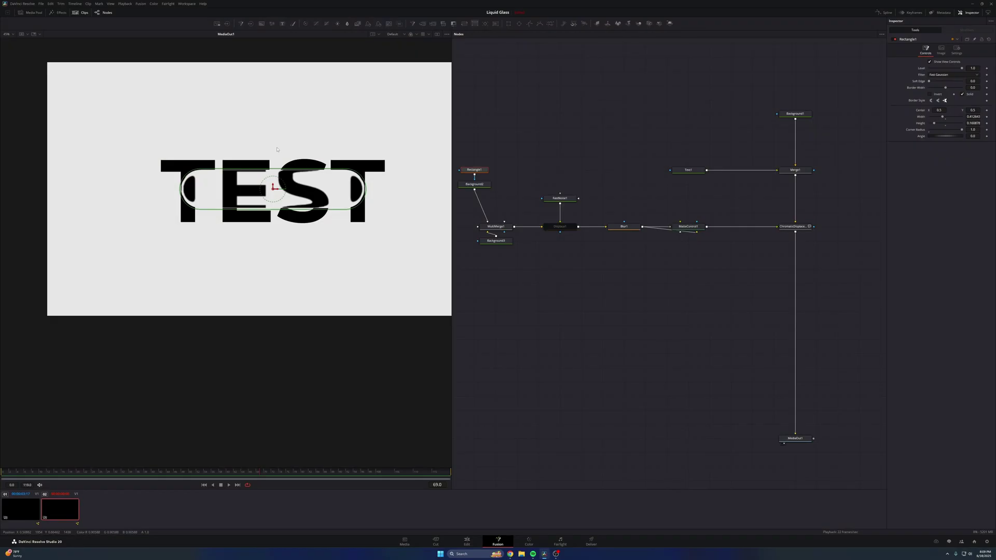
scroll(318, 200, up, 5)
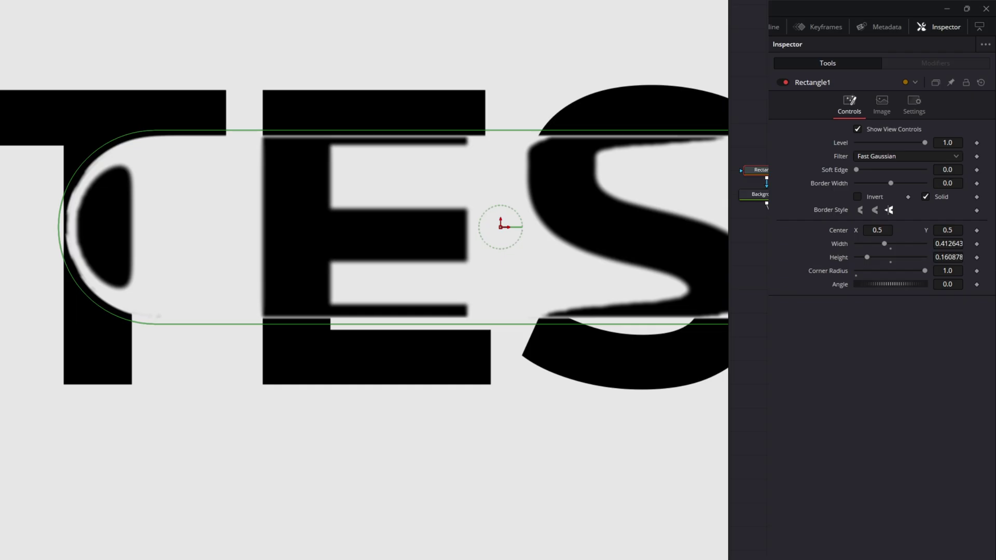